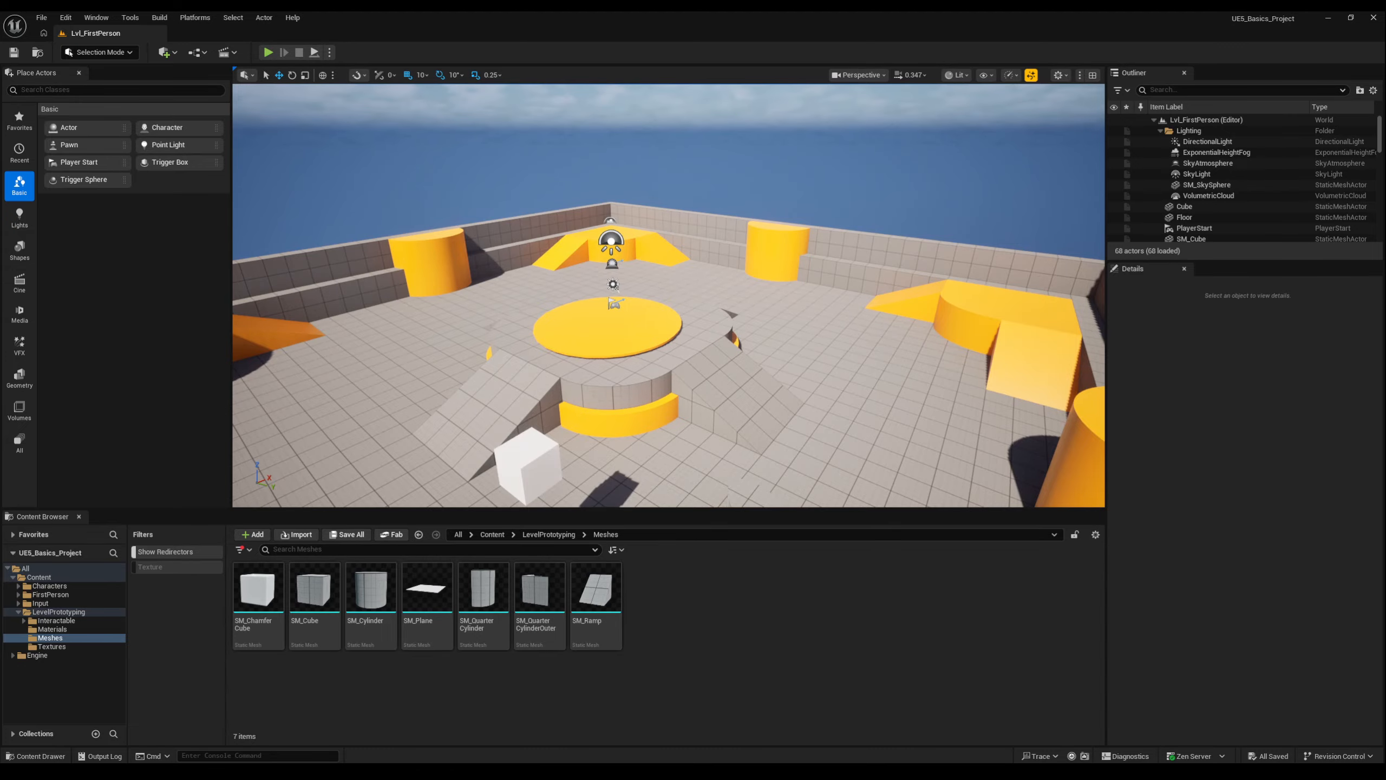
Fly the viewport camera around the arena to examine the central platform, ramps and walls from different sides and heights.
{"action": "key", "text": "w"}
{"action": "right_click_drag", "start_coordinate": [734, 317], "coordinate": [735, 318]}
{"action": "key", "text": "s"}
{"action": "key", "text": "a"}
{"action": "key", "text": "d"}
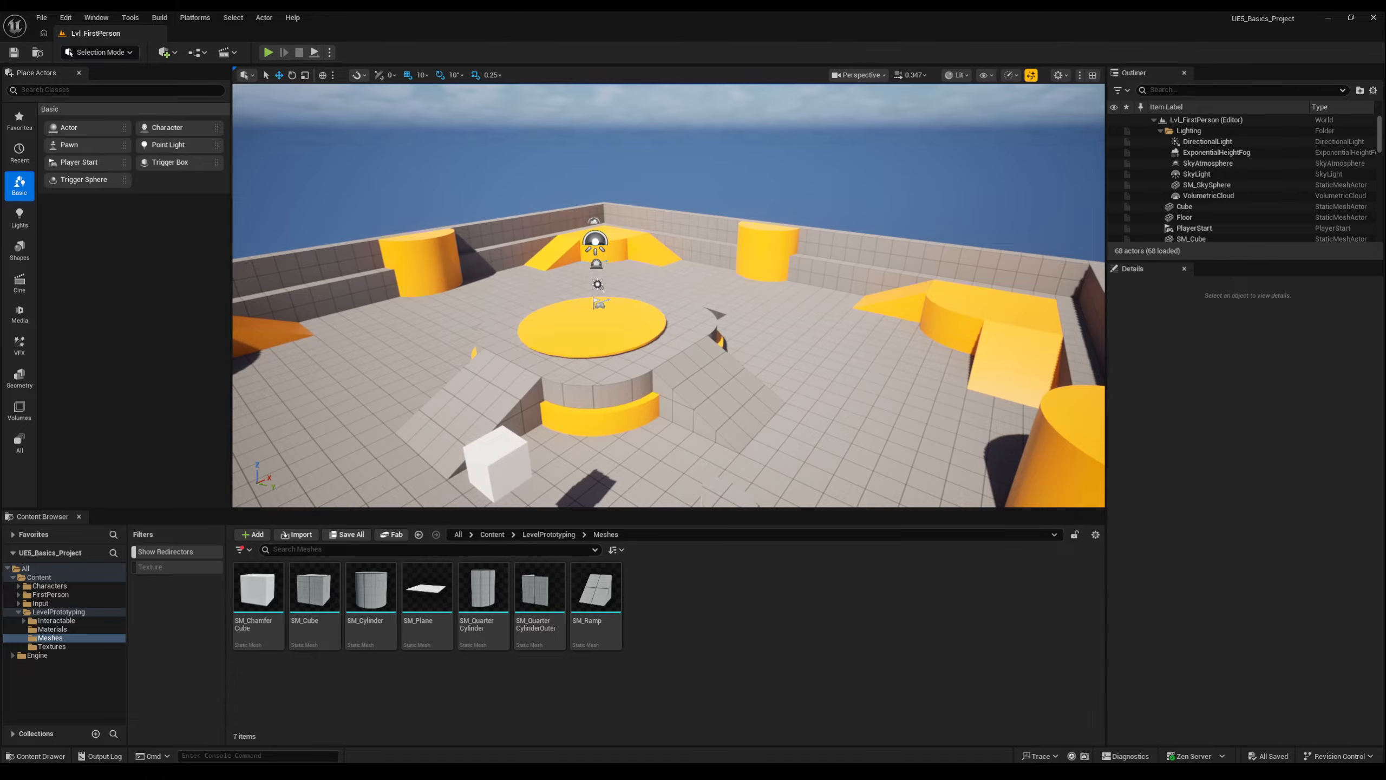
{"action": "key", "text": "q"}
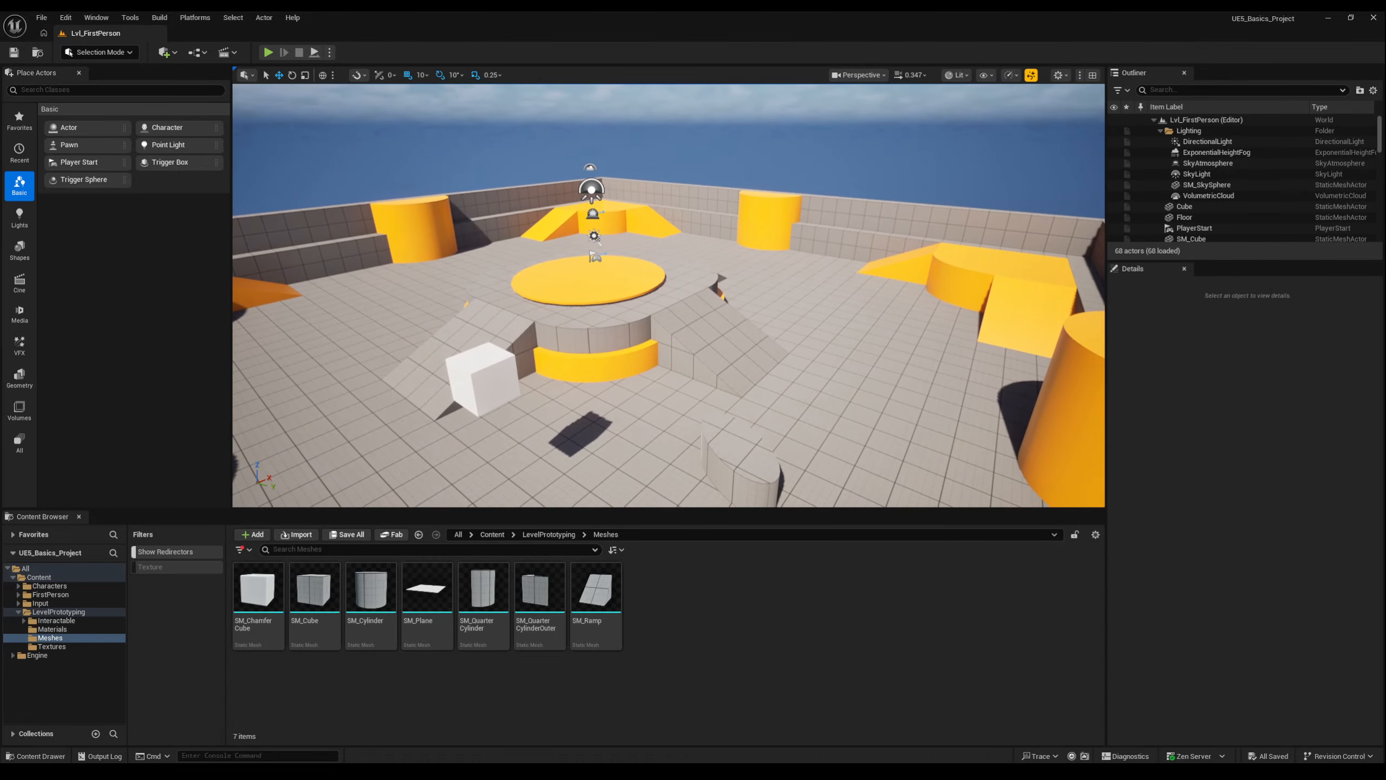
{"action": "key", "text": "e"}
{"action": "key", "text": "e"}
{"action": "key", "text": "q"}
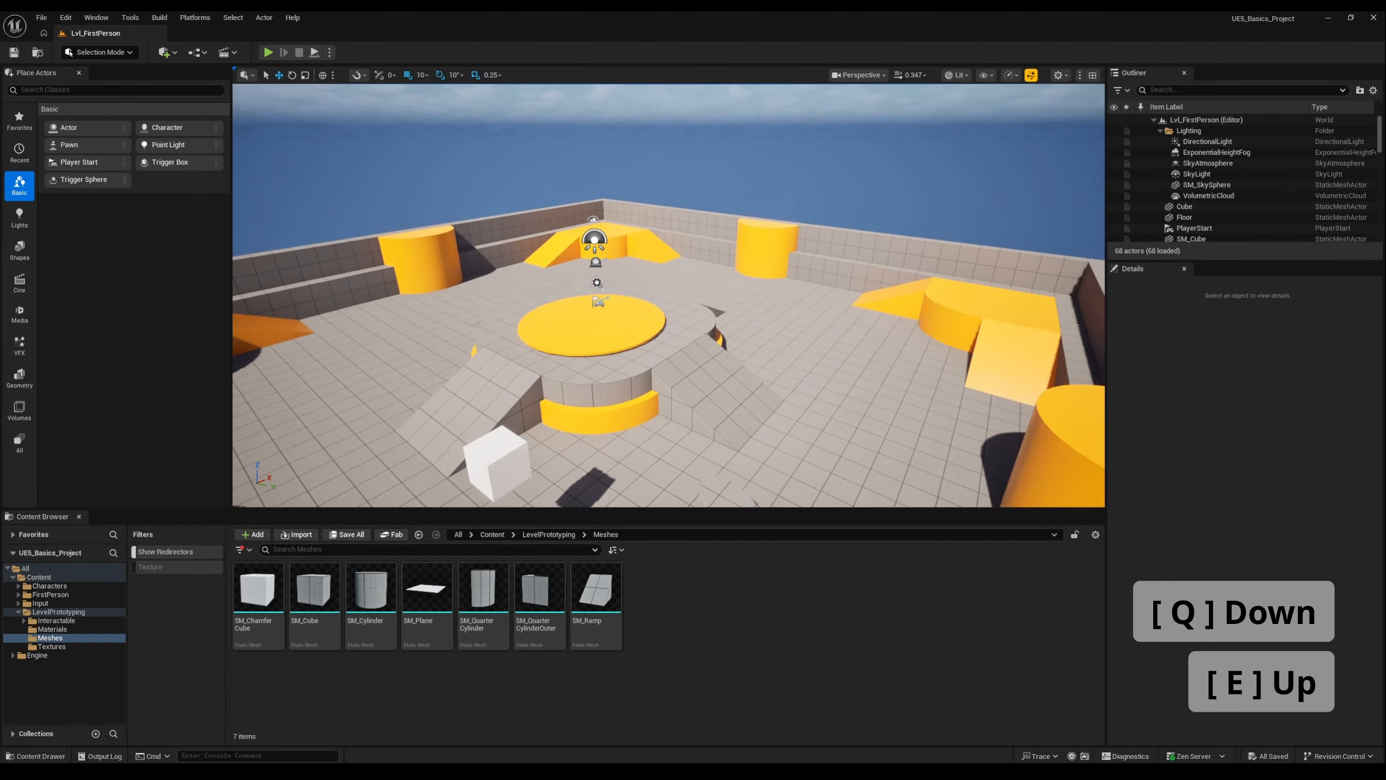
{"action": "key", "text": "e"}
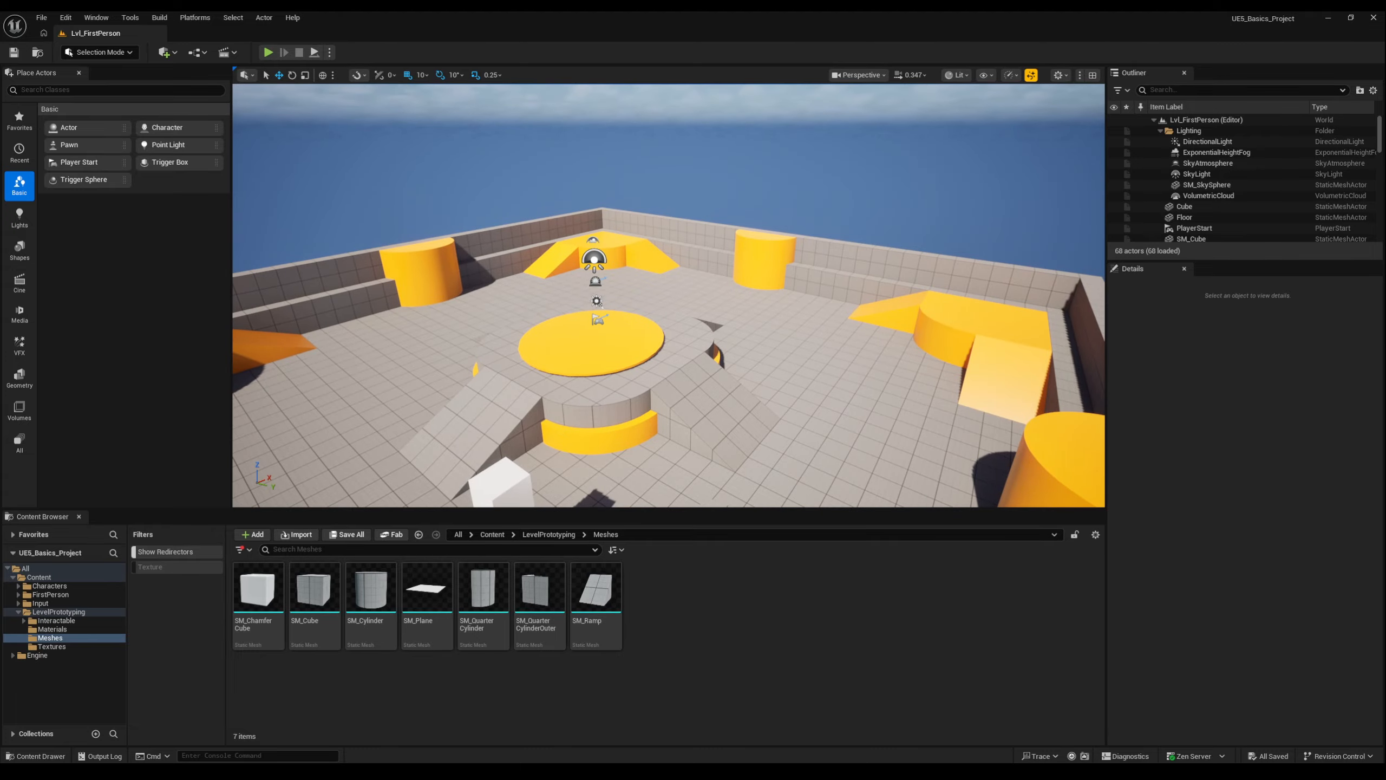
{"action": "key", "text": "d"}
{"action": "key", "text": "w"}
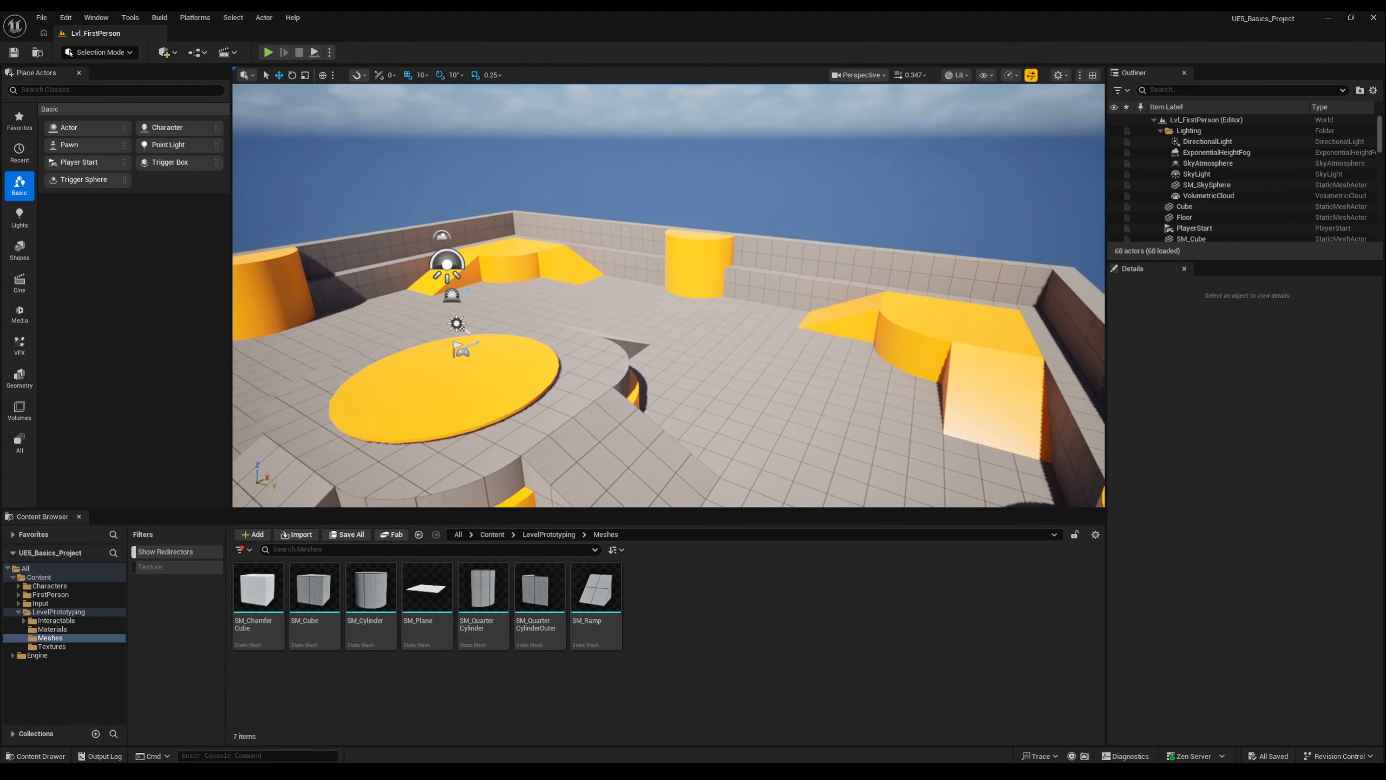
{"action": "key", "text": "a"}
{"action": "key", "text": "e"}
{"action": "key", "text": "a"}
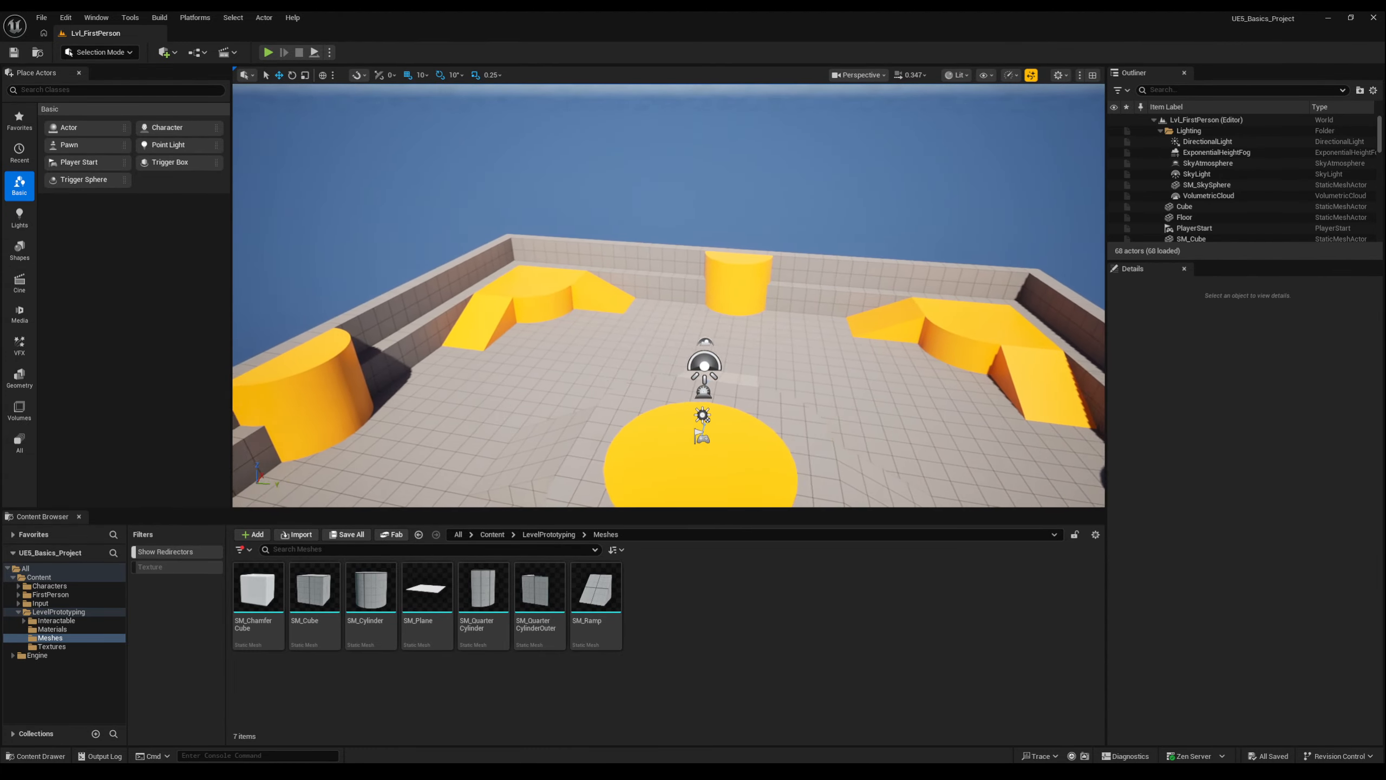
{"action": "key", "text": "s"}
{"action": "key", "text": "w"}
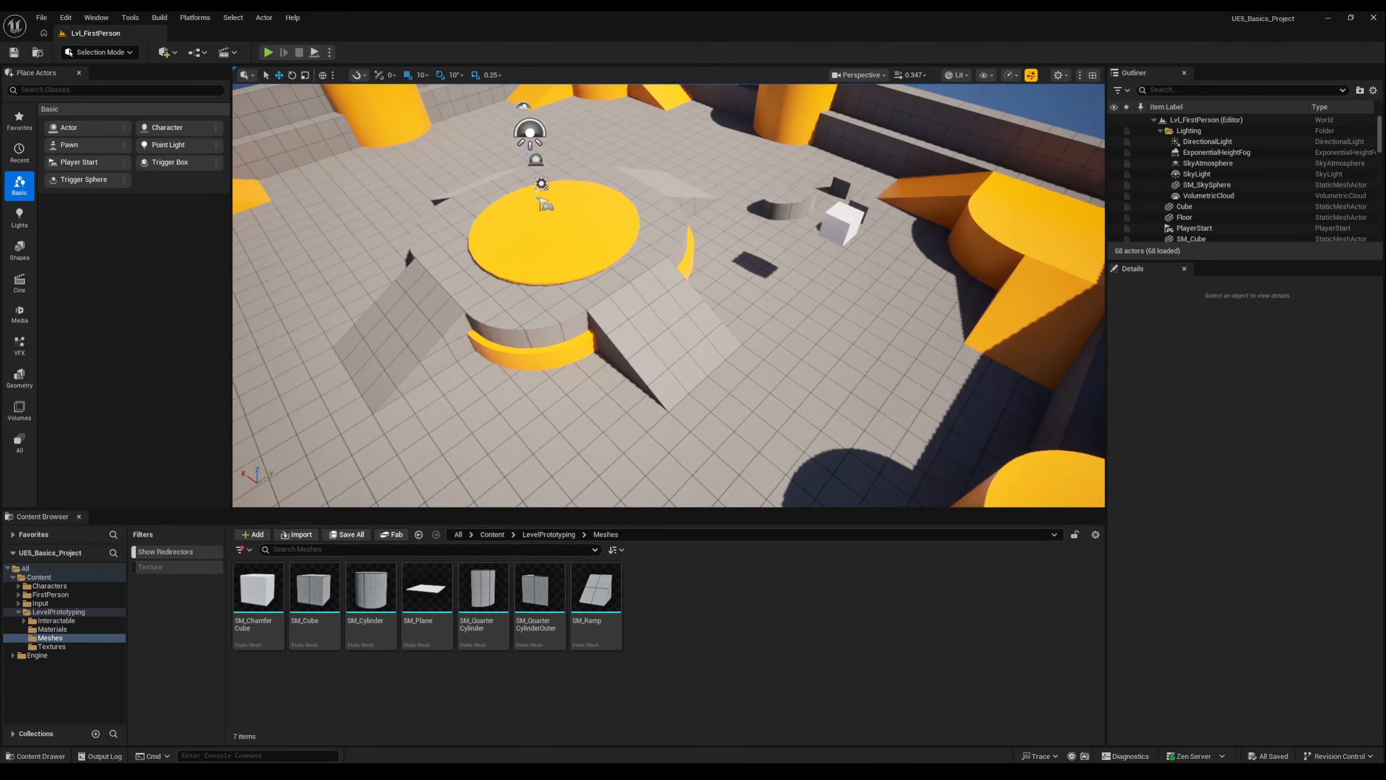
{"action": "key", "text": "w"}
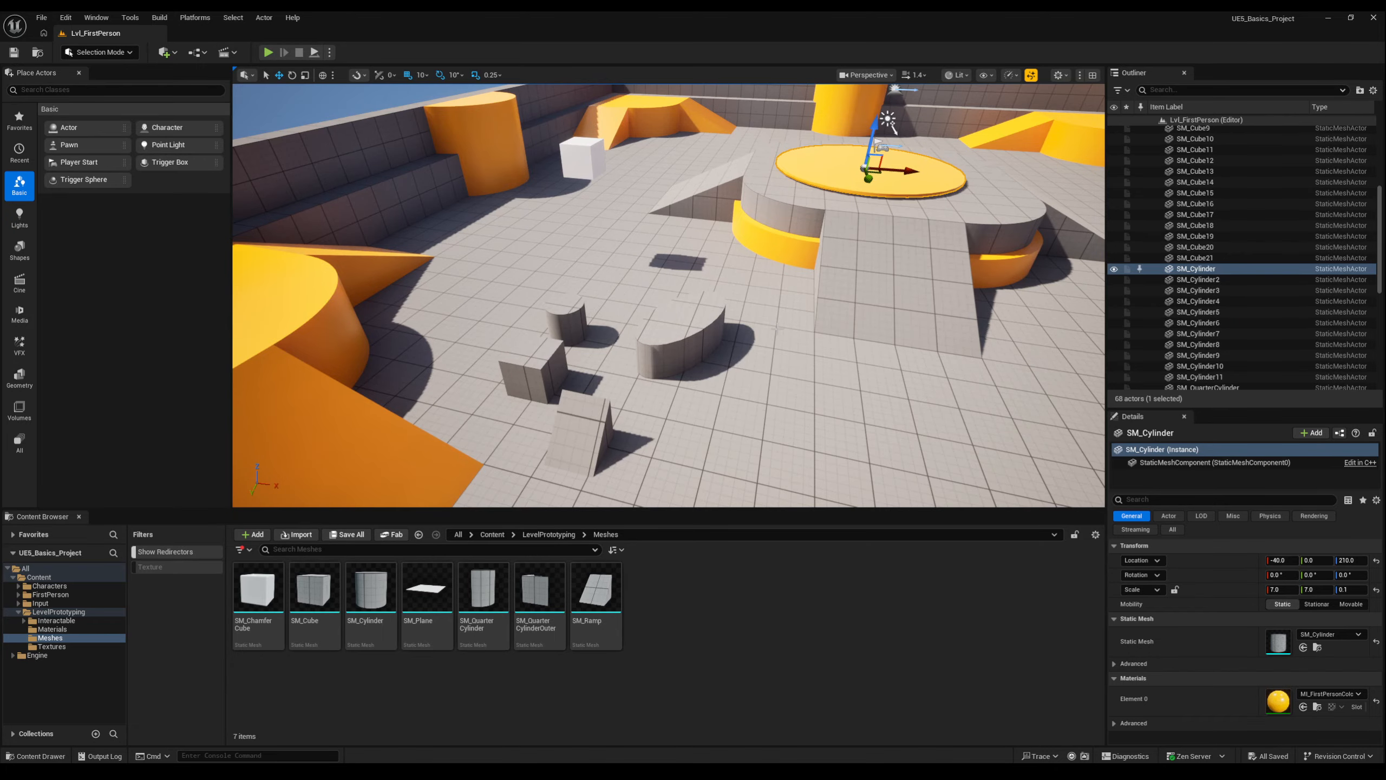
Select SM_Cylinder11, SM_Cylinder10, SM_Cylinder9, SM_Cylinder8 and SM_Cylinder7 in turn to locate each actor, ending on SM_Cylinder10.
{"action": "left_click", "coordinate": [682, 332]}
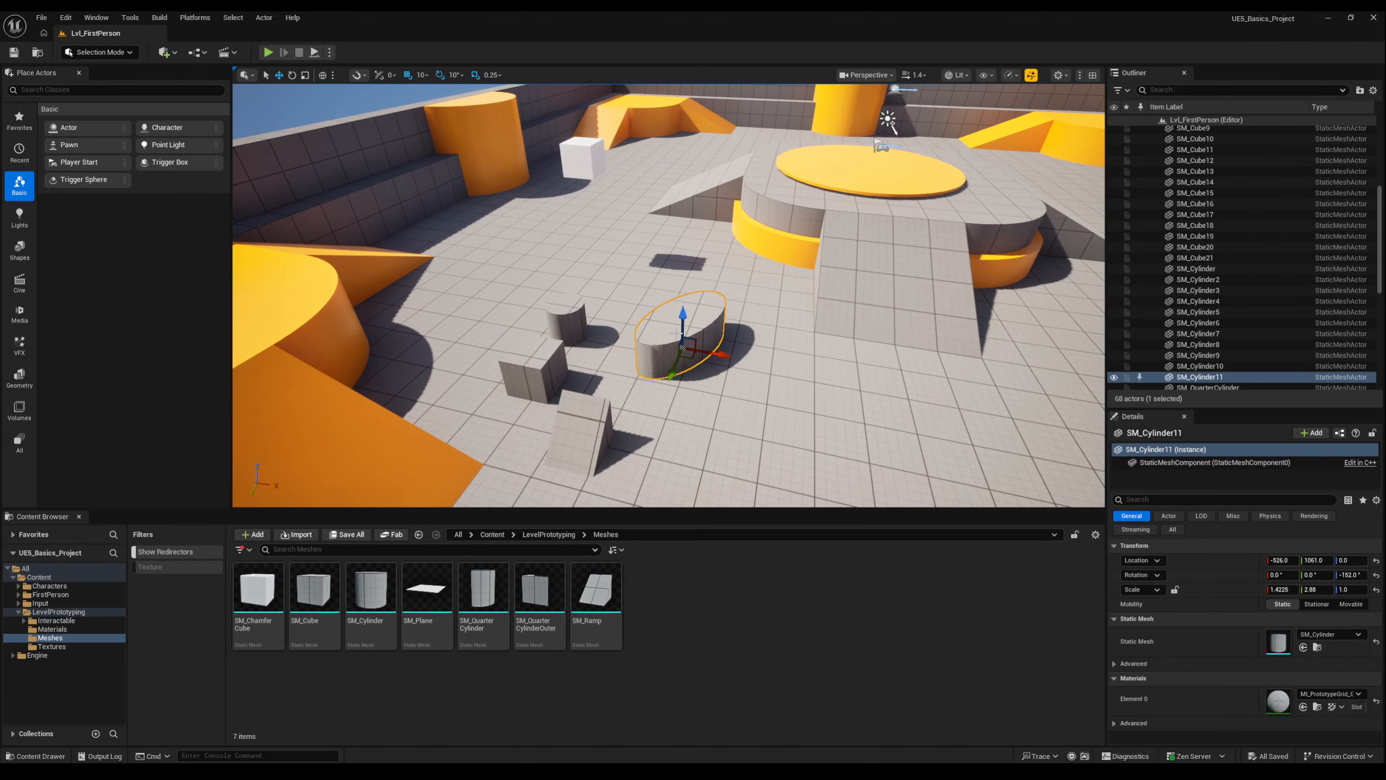
{"action": "left_click", "coordinate": [567, 319]}
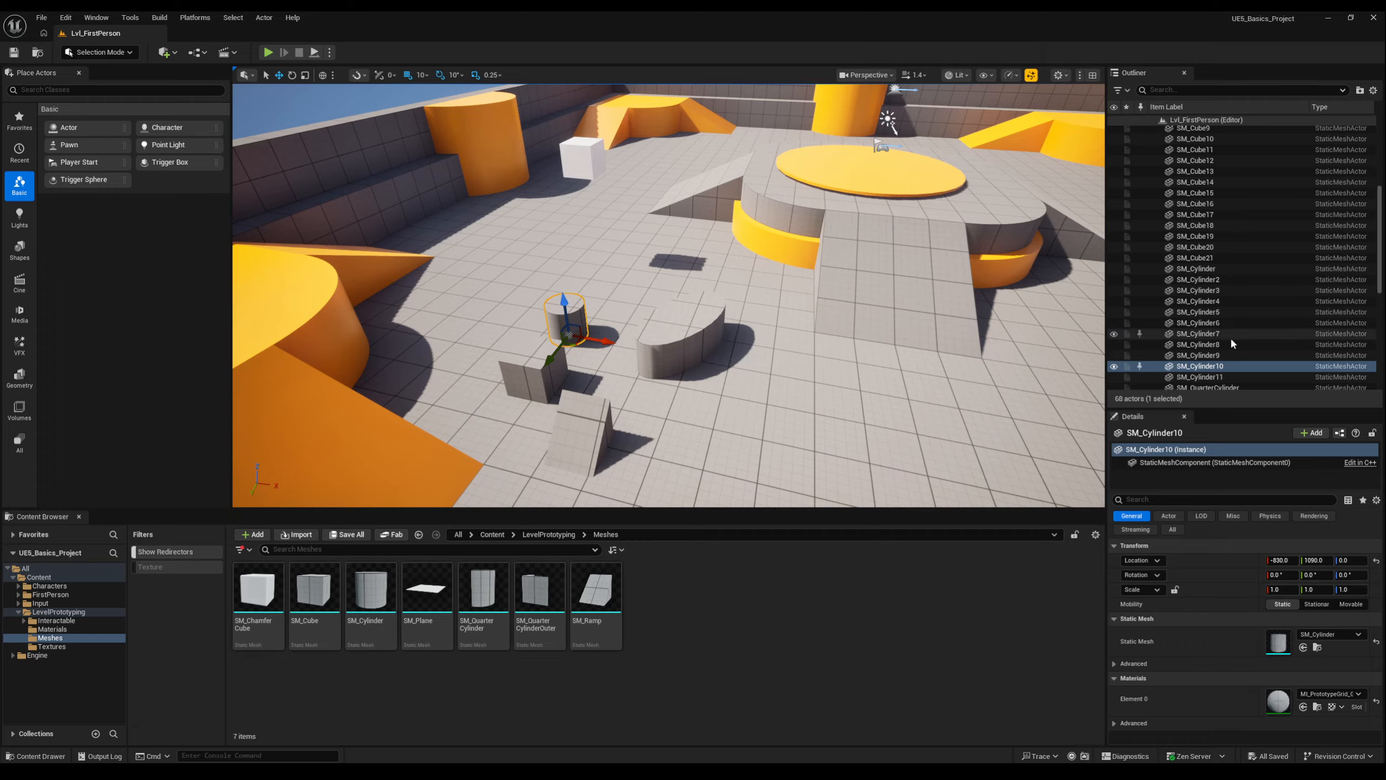
{"action": "left_click", "coordinate": [1216, 357]}
{"action": "left_click", "coordinate": [1217, 348]}
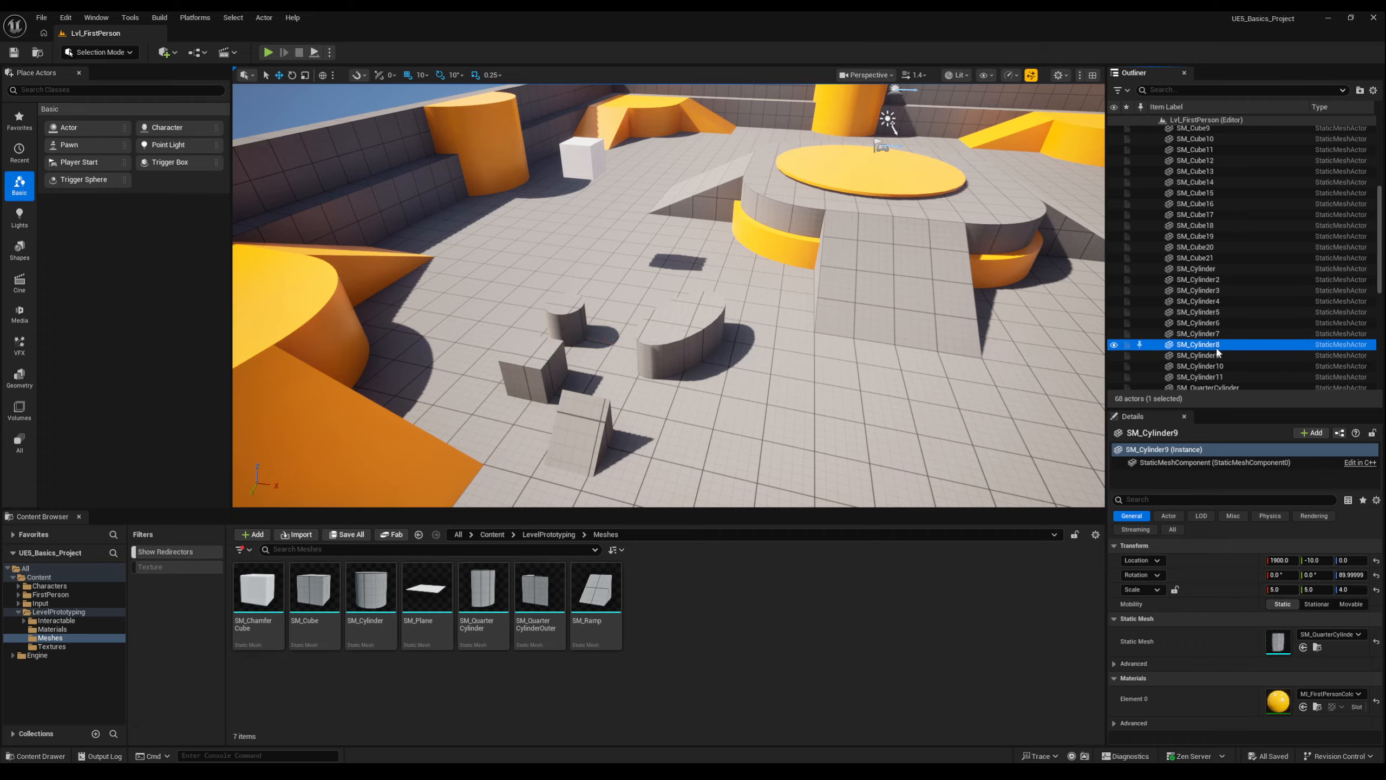
{"action": "left_click", "coordinate": [1216, 334]}
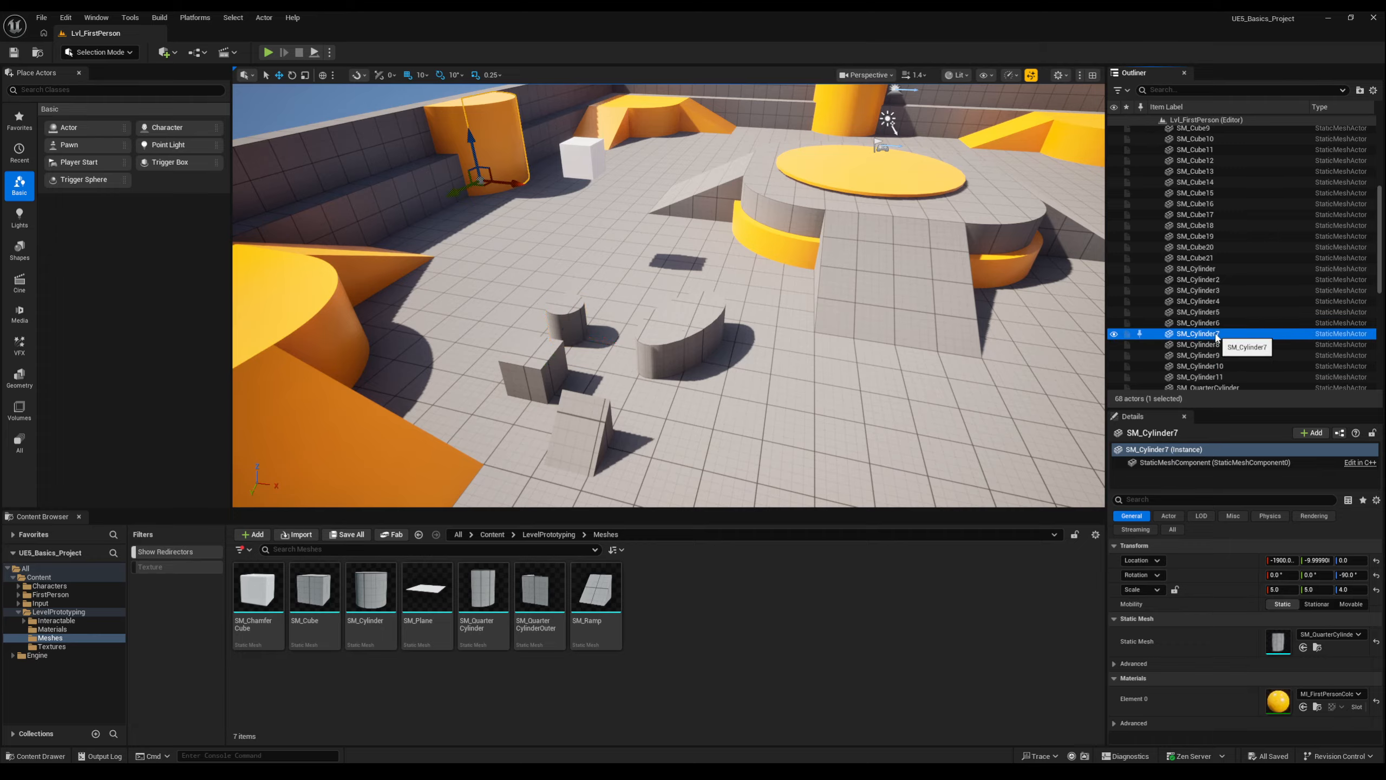
{"action": "left_click", "coordinate": [1212, 367]}
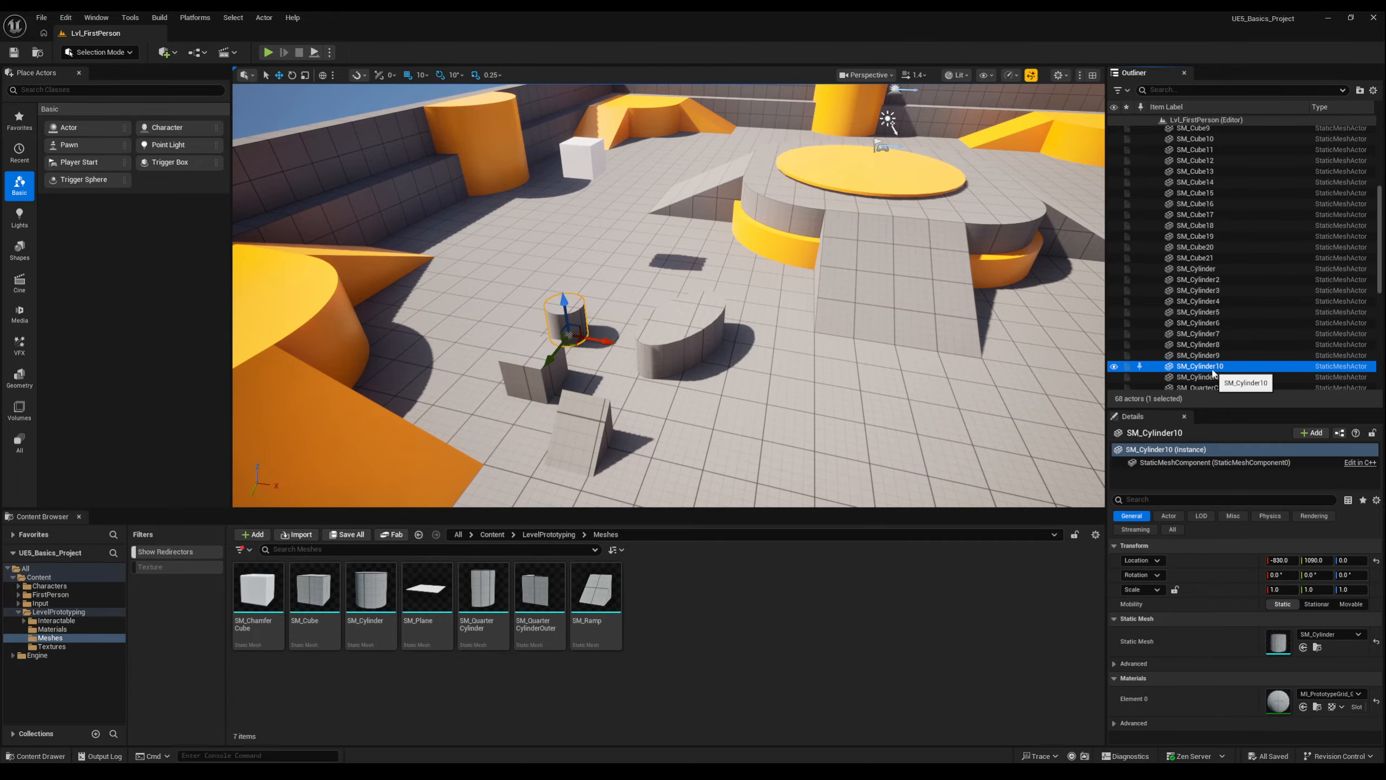
Move the view away from the arena, then select the Cube actor and focus the viewport on it.
{"action": "right_click_drag", "start_coordinate": [764, 306], "coordinate": [1036, 300]}
{"action": "key", "text": "s"}
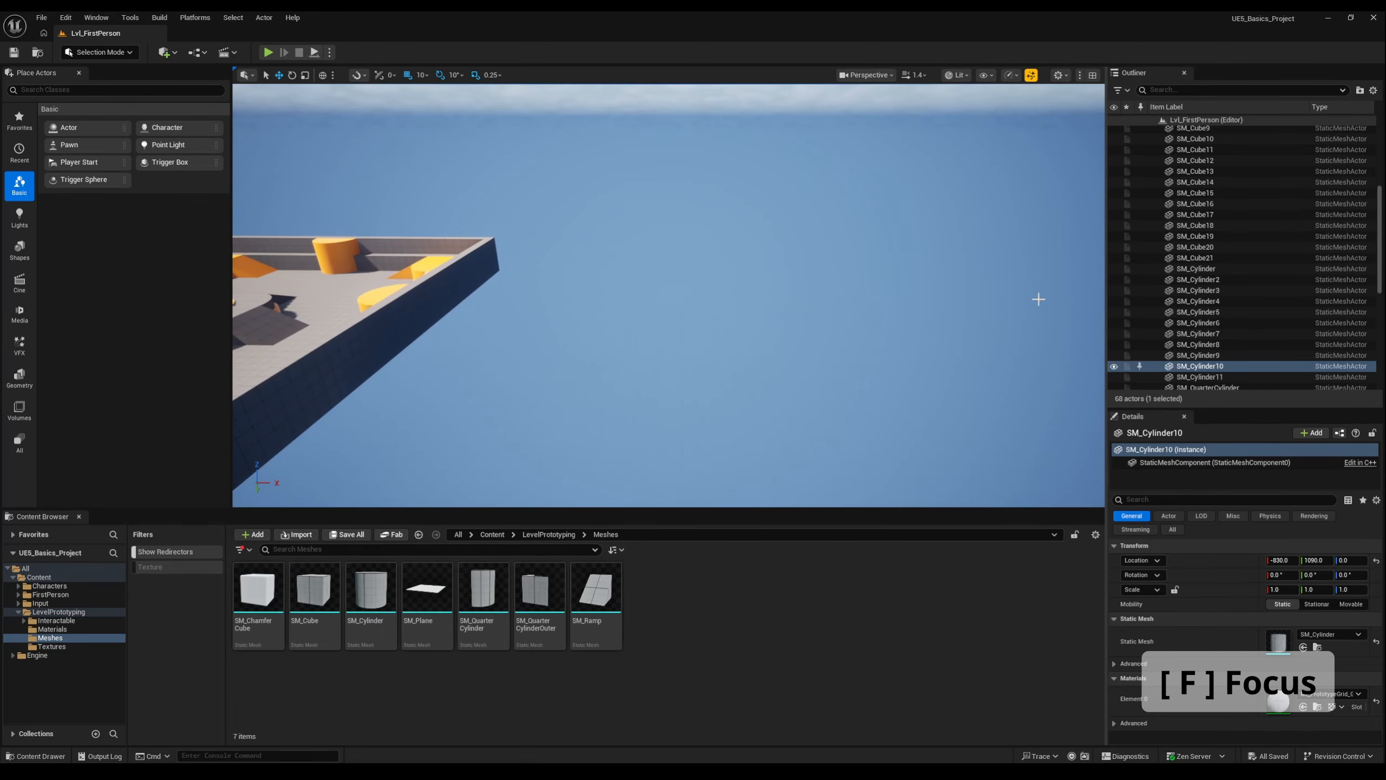
{"action": "scroll", "coordinate": [1384, 250], "scroll_direction": "up", "scroll_amount": 6}
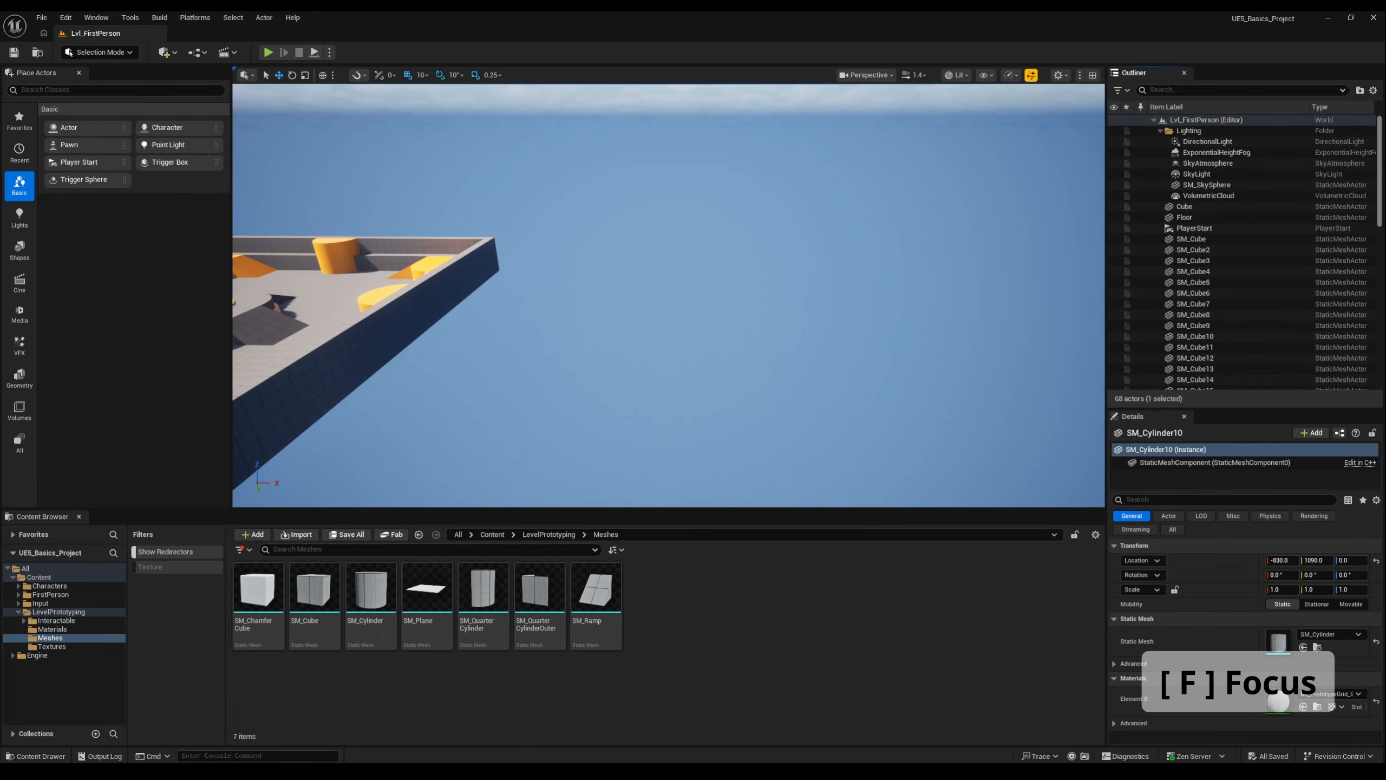
{"action": "left_click", "coordinate": [1184, 206]}
{"action": "key", "text": "f"}
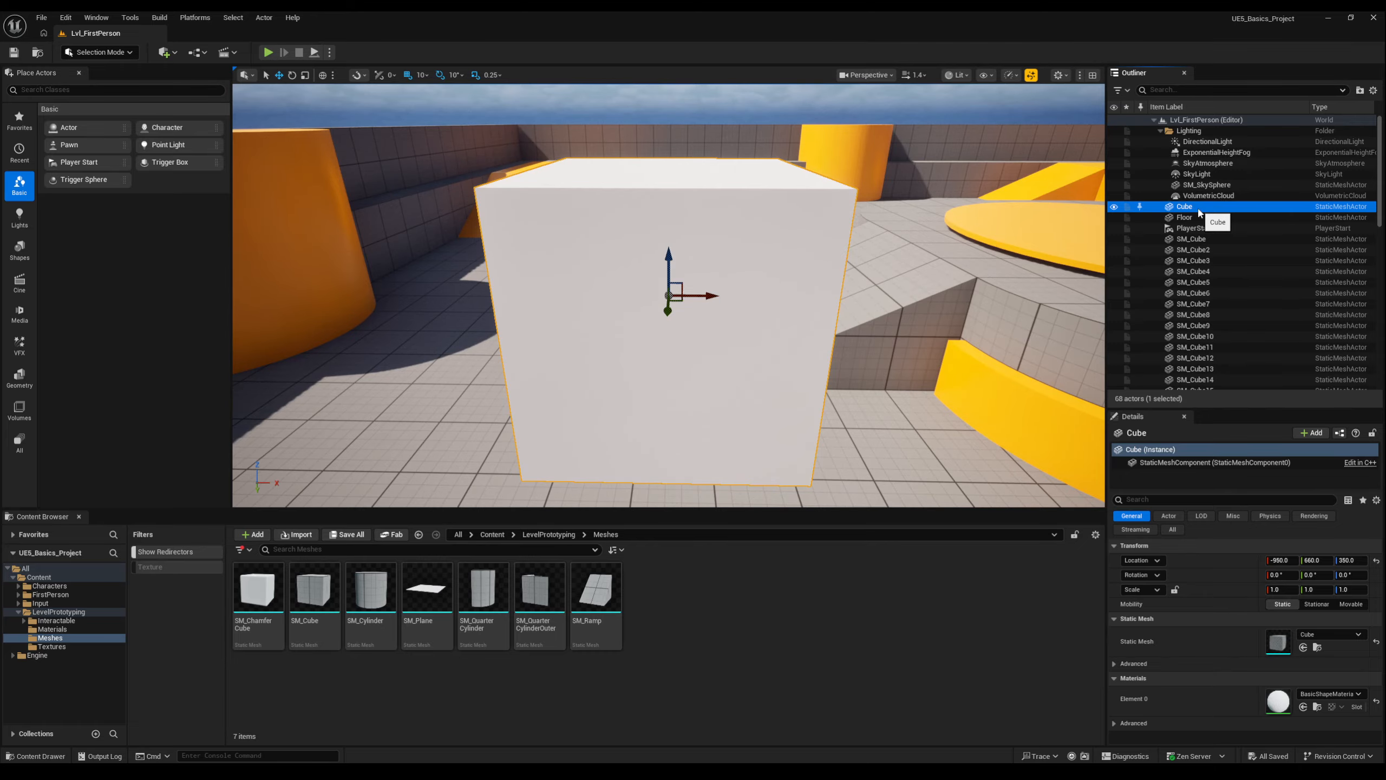
{"action": "scroll", "coordinate": [1100, 201], "scroll_direction": "down", "scroll_amount": 5}
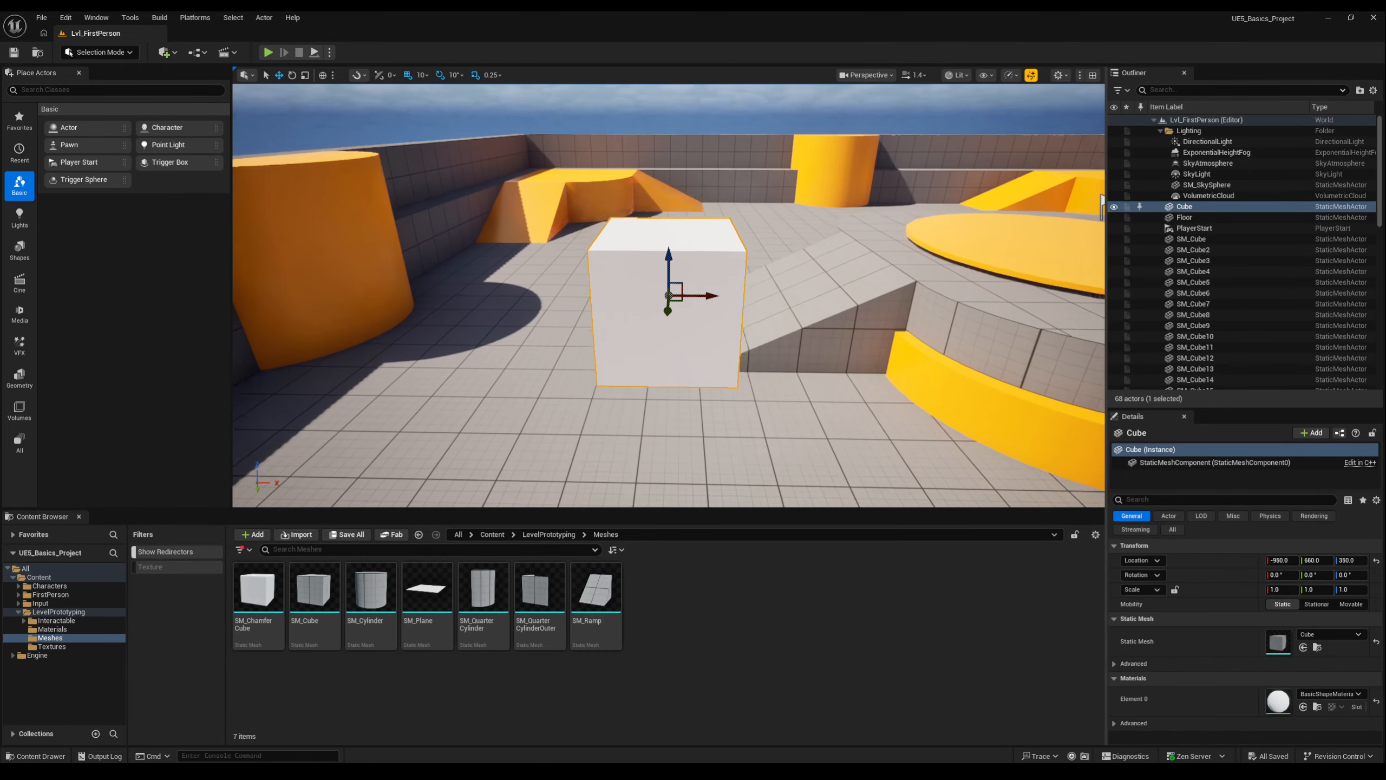
{"action": "scroll", "coordinate": [1097, 201], "scroll_direction": "down", "scroll_amount": 3}
Select the Floor actor, then select SM_Cube6 and focus the viewport on it.
{"action": "left_click", "coordinate": [1183, 217]}
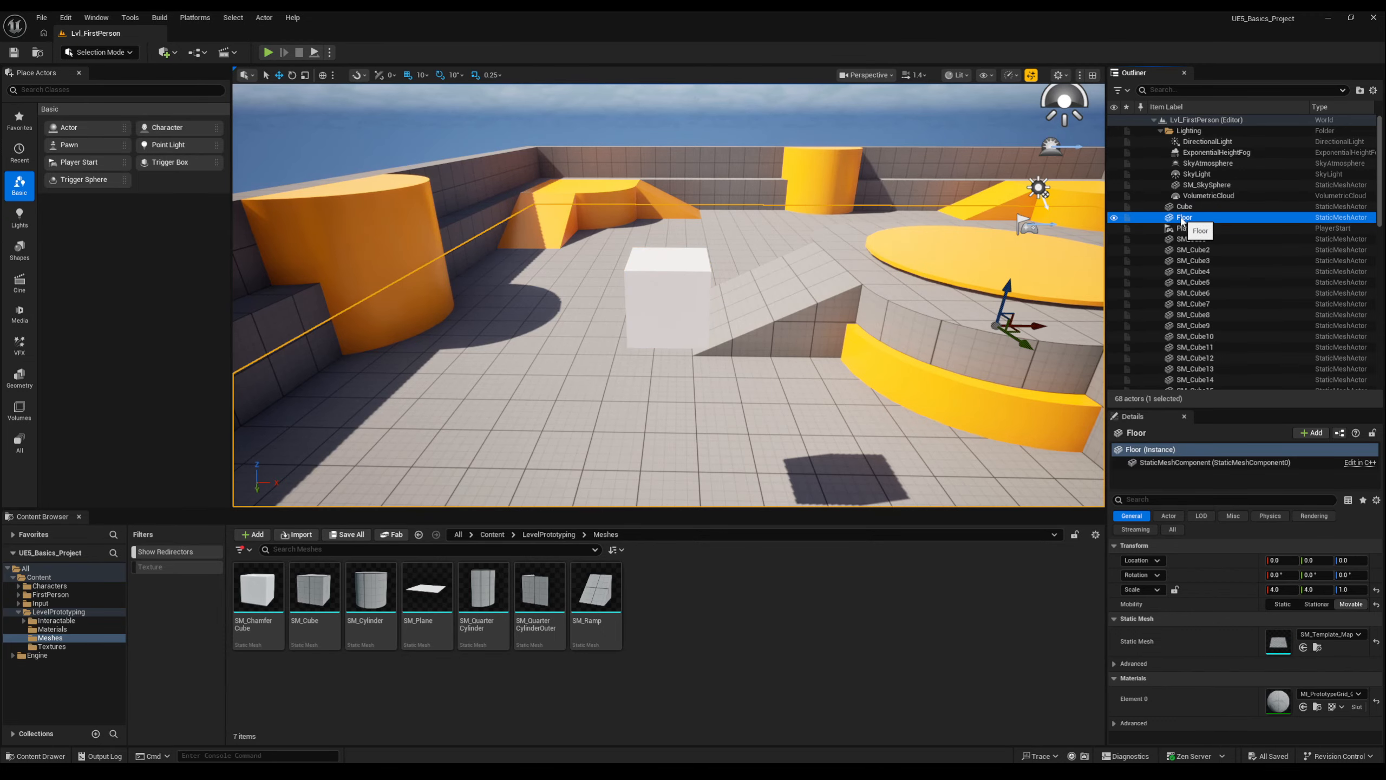
{"action": "left_click", "coordinate": [1201, 293]}
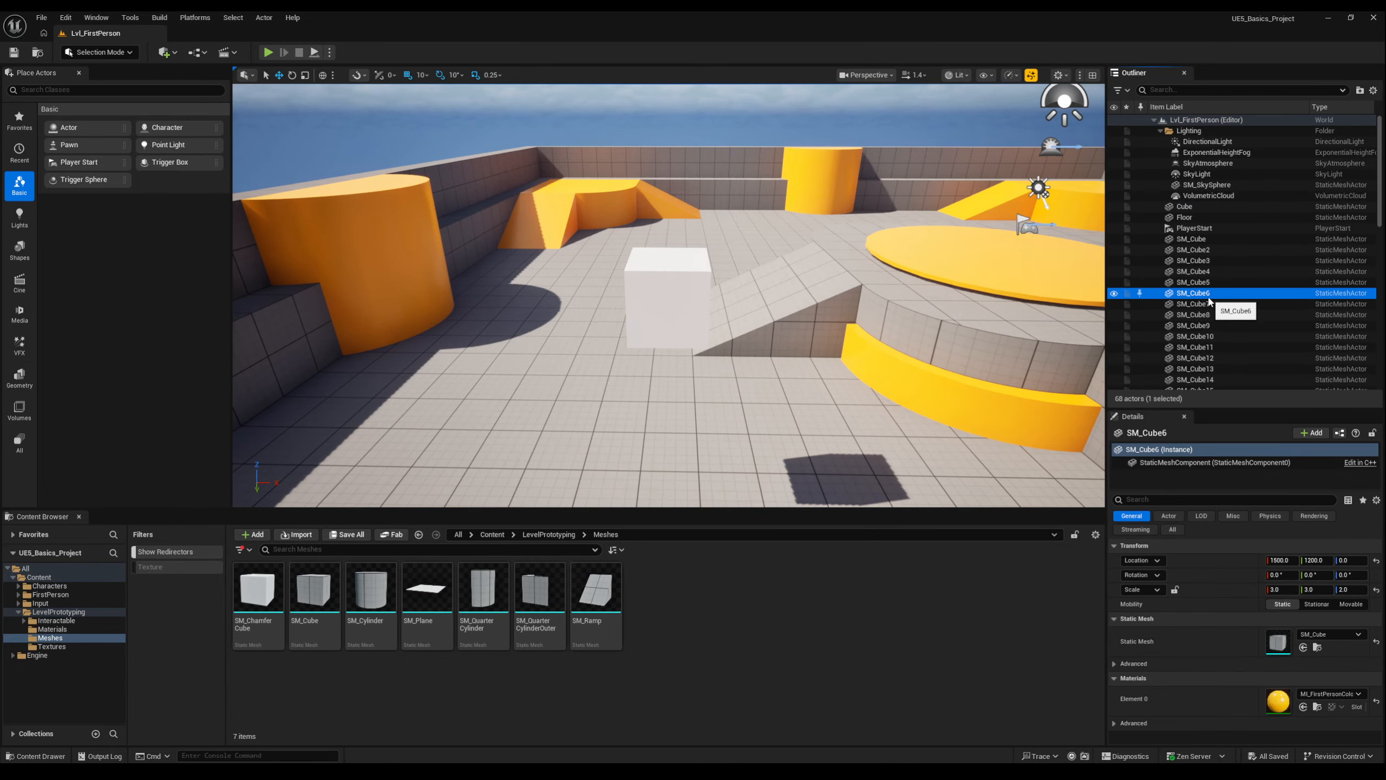
{"action": "double_click", "coordinate": [1200, 294]}
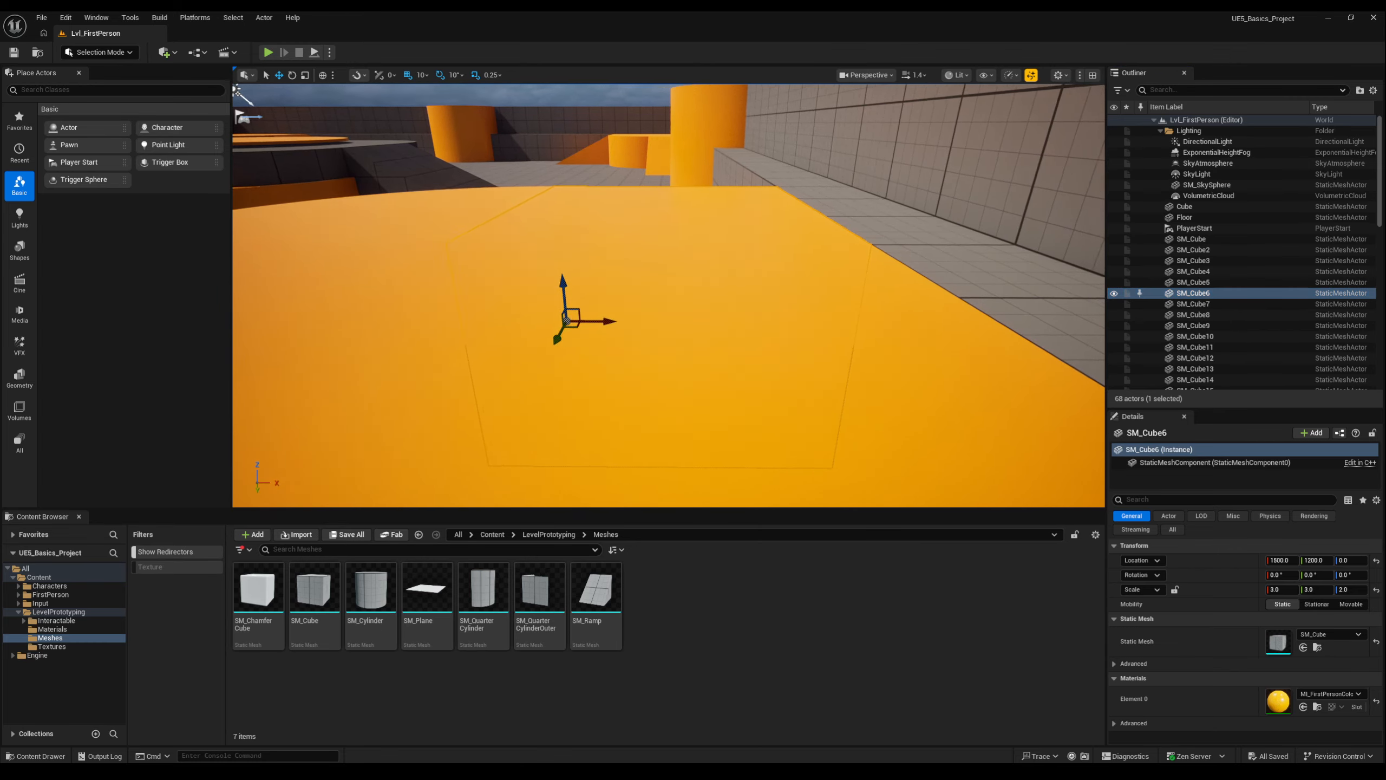
{"action": "right_click_drag", "start_coordinate": [567, 306], "coordinate": [884, 301]}
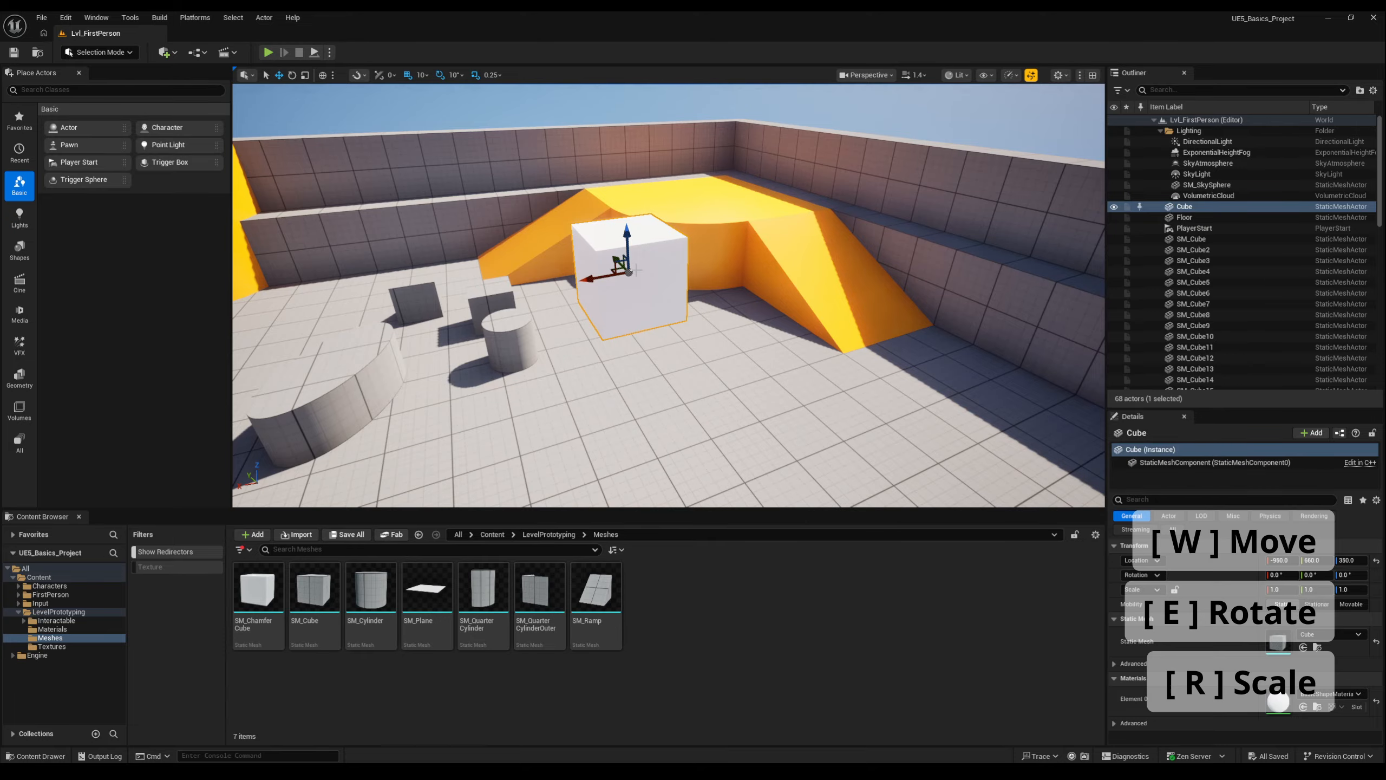
Cycle the selected cube's transform gizmo through rotate and scale, returning to move.
{"action": "key", "text": "e"}
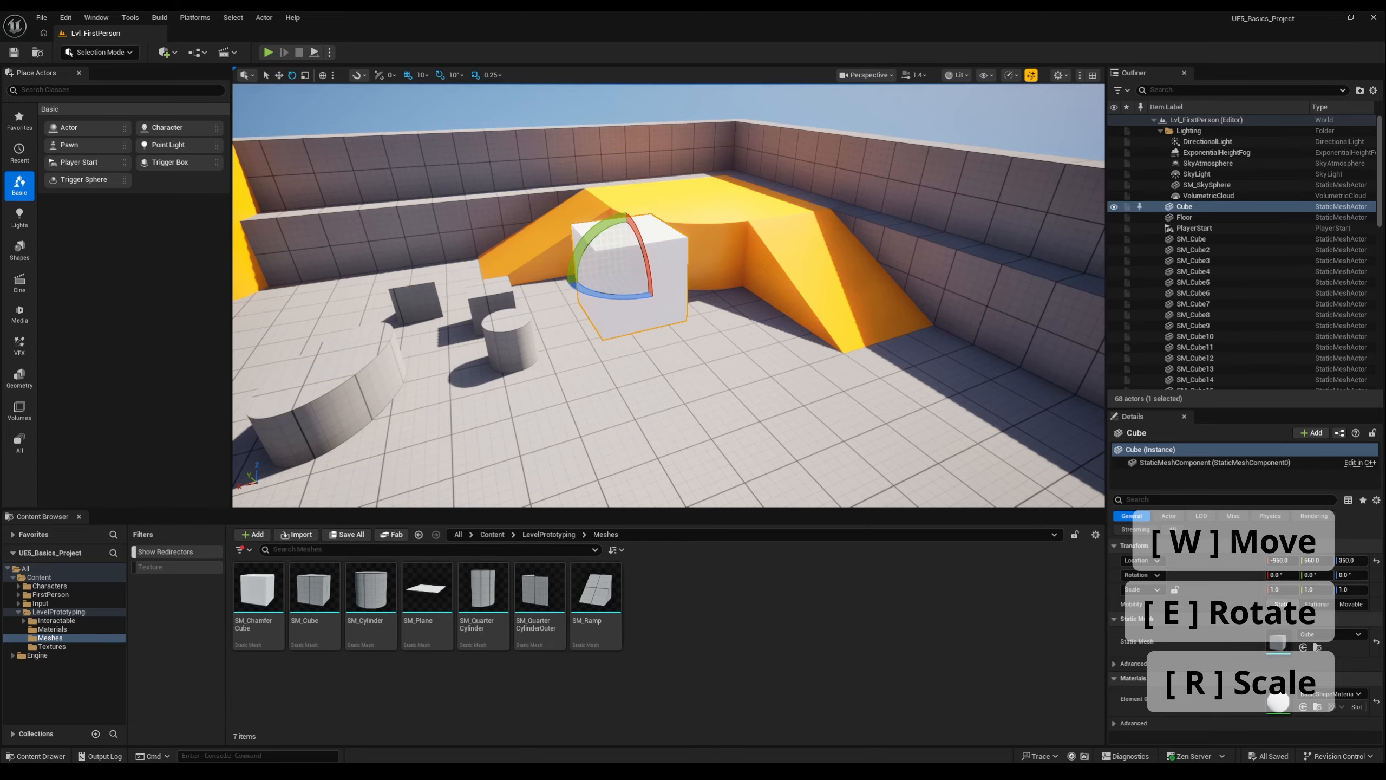
{"action": "key", "text": "r"}
{"action": "key", "text": "e"}
{"action": "key", "text": "w"}
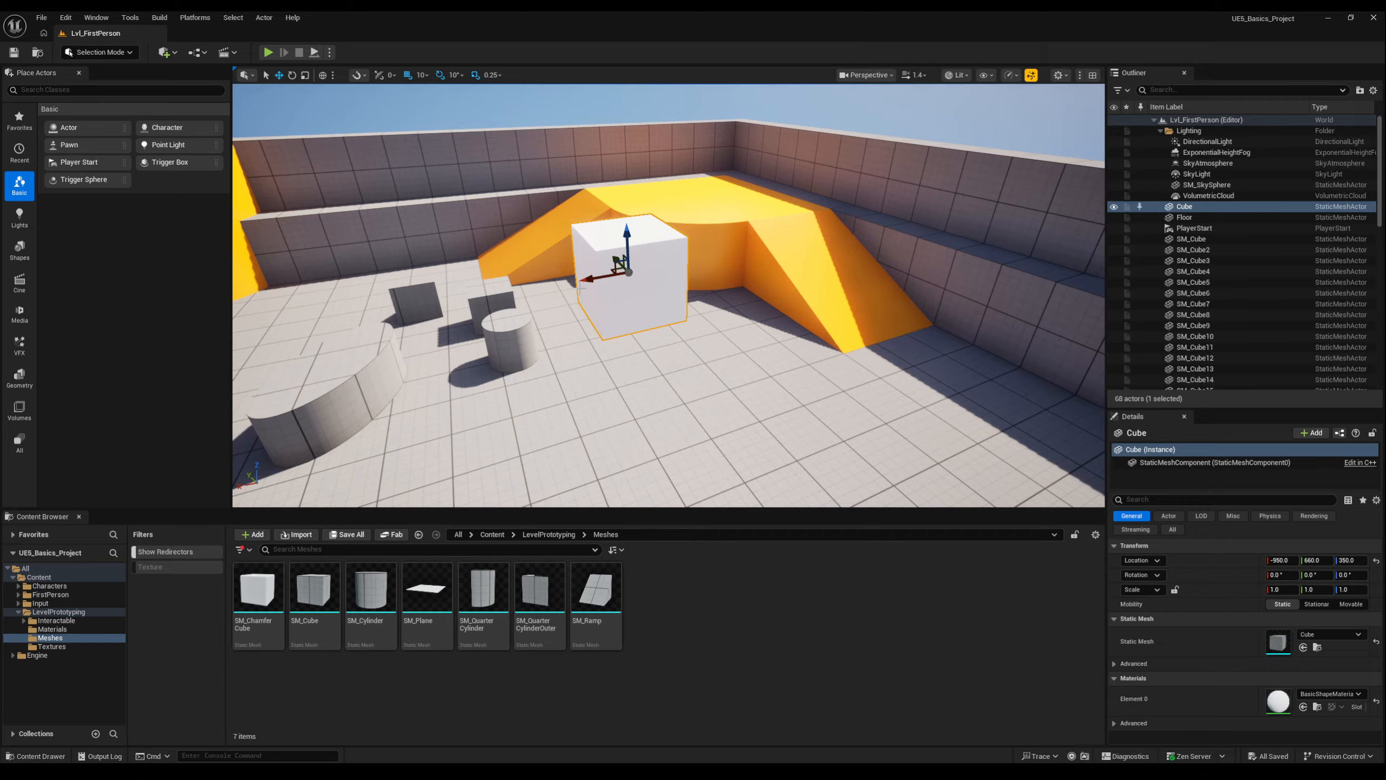
Move the white cube along its axes to location X -960, Y 640, Z 360.
{"action": "mouse_move", "coordinate": [584, 287]}
{"action": "left_mouse_down"}
{"action": "mouse_move", "coordinate": [508, 289]}
{"action": "mouse_move", "coordinate": [588, 288]}
{"action": "left_mouse_up"}
{"action": "mouse_move", "coordinate": [631, 241]}
{"action": "left_mouse_down"}
{"action": "mouse_move", "coordinate": [632, 163]}
{"action": "mouse_move", "coordinate": [632, 229]}
{"action": "left_mouse_up"}
{"action": "key", "text": "a"}
{"action": "right_click_drag", "start_coordinate": [632, 232], "coordinate": [851, 223]}
{"action": "right_click_drag", "start_coordinate": [655, 261], "coordinate": [709, 241]}
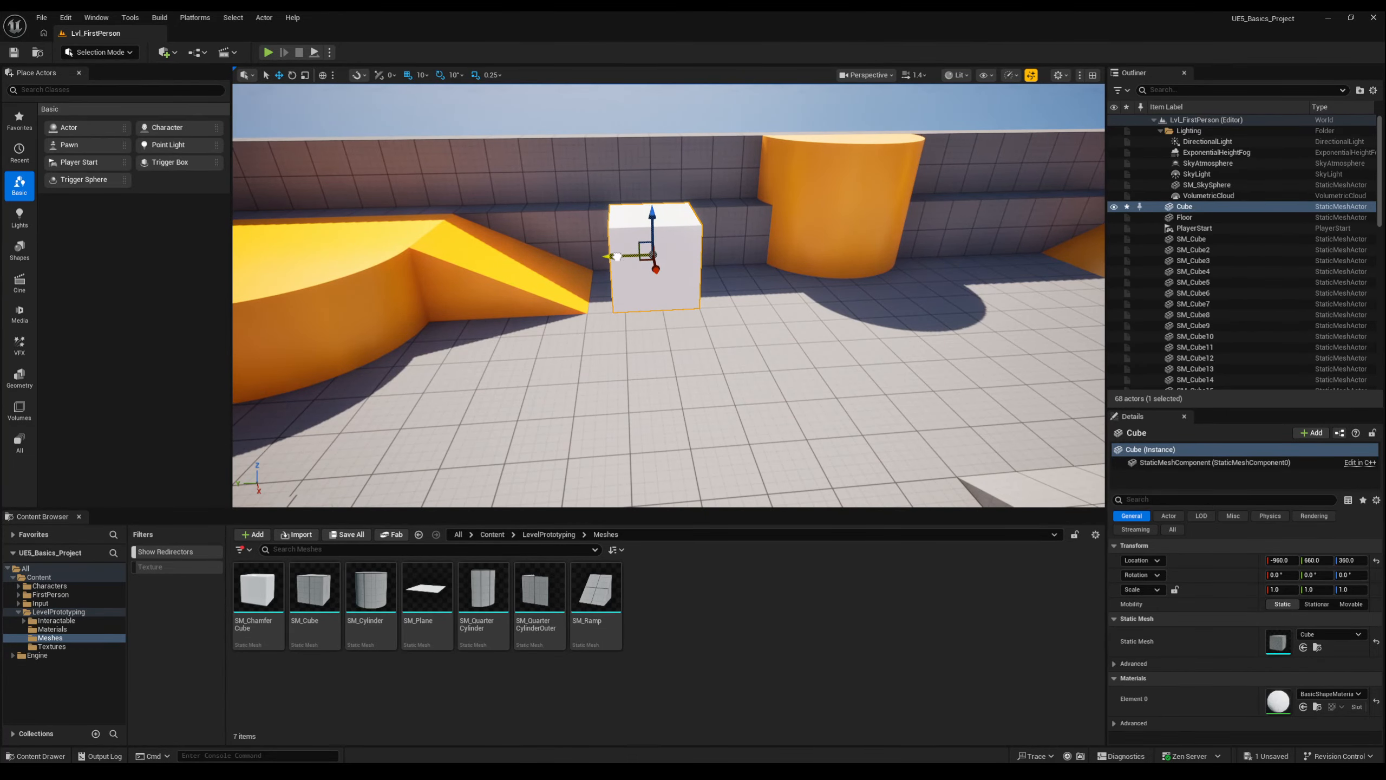
{"action": "mouse_move", "coordinate": [616, 256]}
{"action": "left_mouse_down"}
{"action": "mouse_move", "coordinate": [558, 257]}
{"action": "mouse_move", "coordinate": [634, 259]}
{"action": "left_mouse_up"}
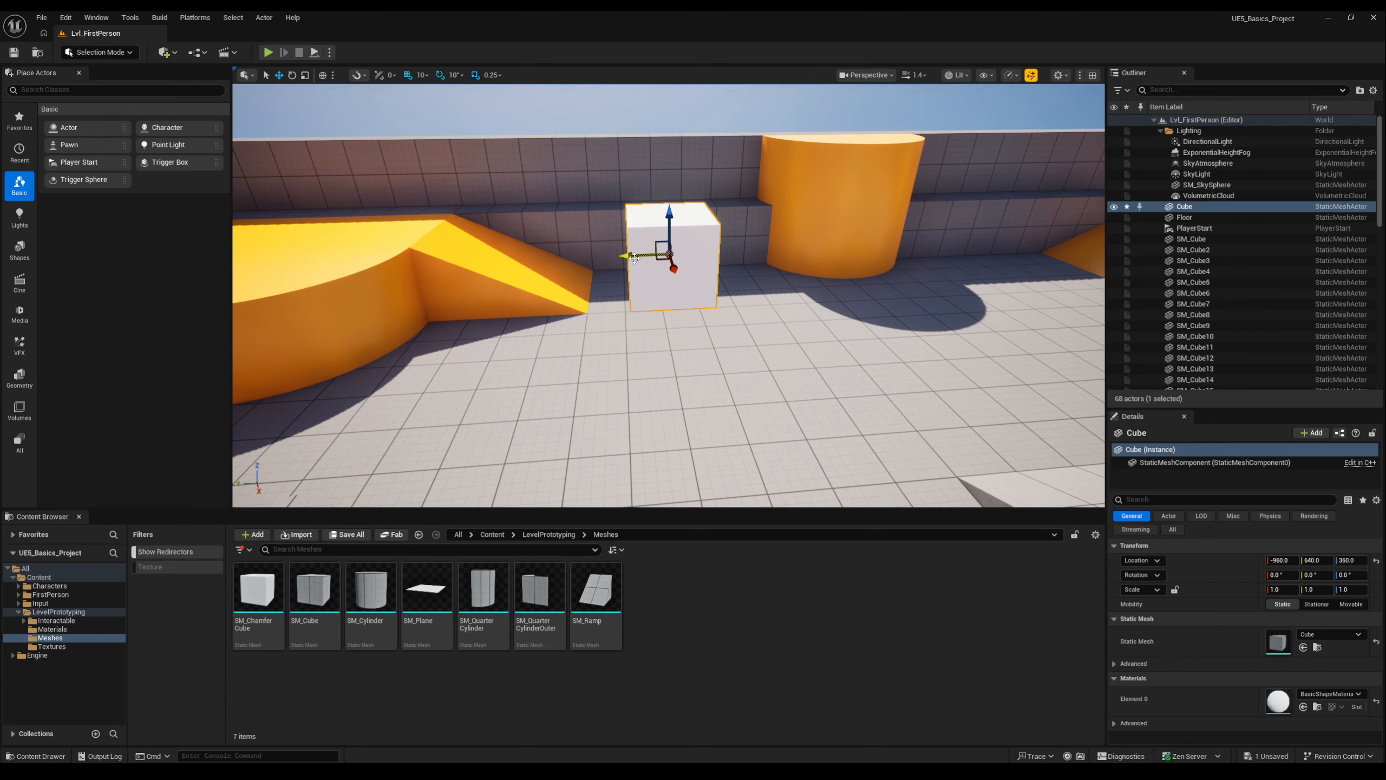
Rotate the cube about two axes to a rotation of about -10.15°, -9.85° and 1.75°.
{"action": "left_click", "coordinate": [292, 75]}
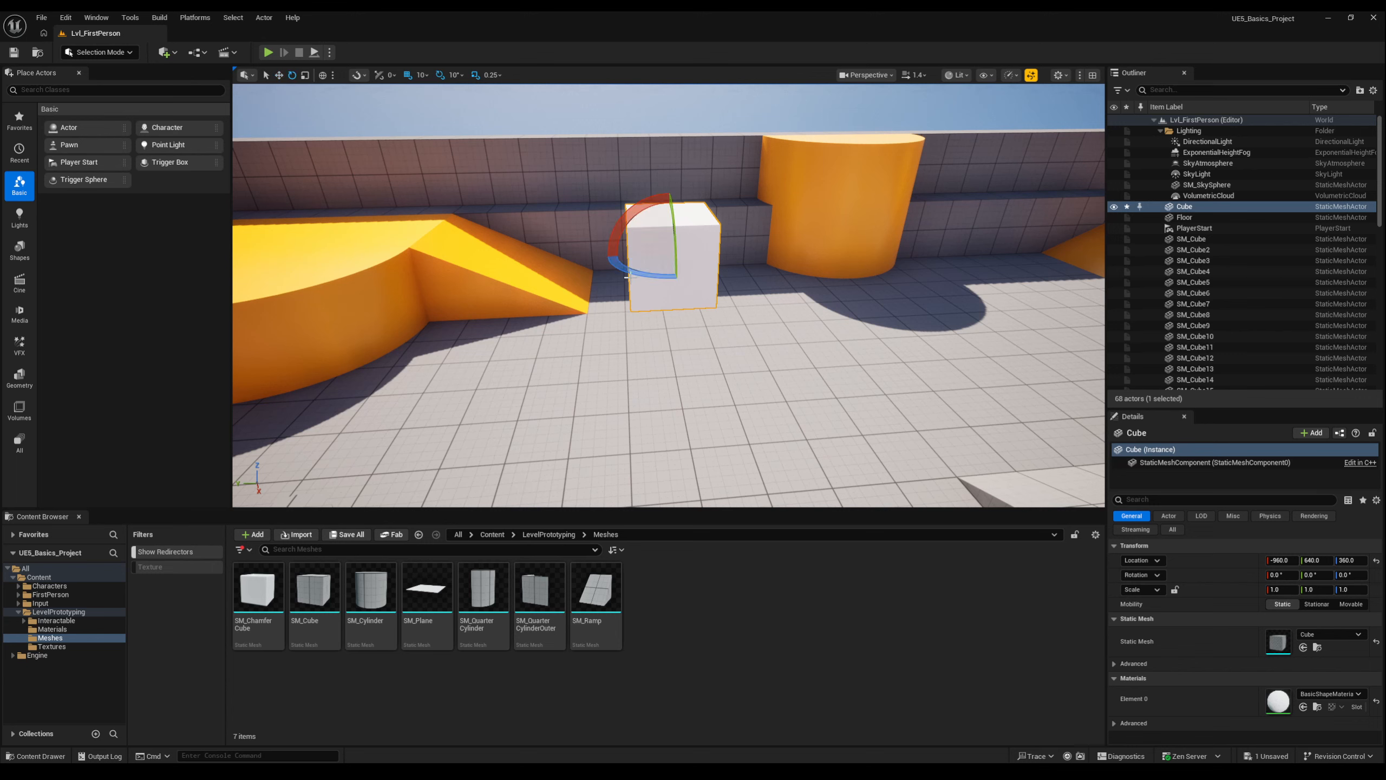
{"action": "left_click_drag", "start_coordinate": [627, 277], "coordinate": [670, 303]}
{"action": "mouse_move", "coordinate": [632, 216]}
{"action": "left_mouse_down"}
{"action": "mouse_move", "coordinate": [655, 199]}
{"action": "mouse_move", "coordinate": [635, 232]}
{"action": "left_mouse_up"}
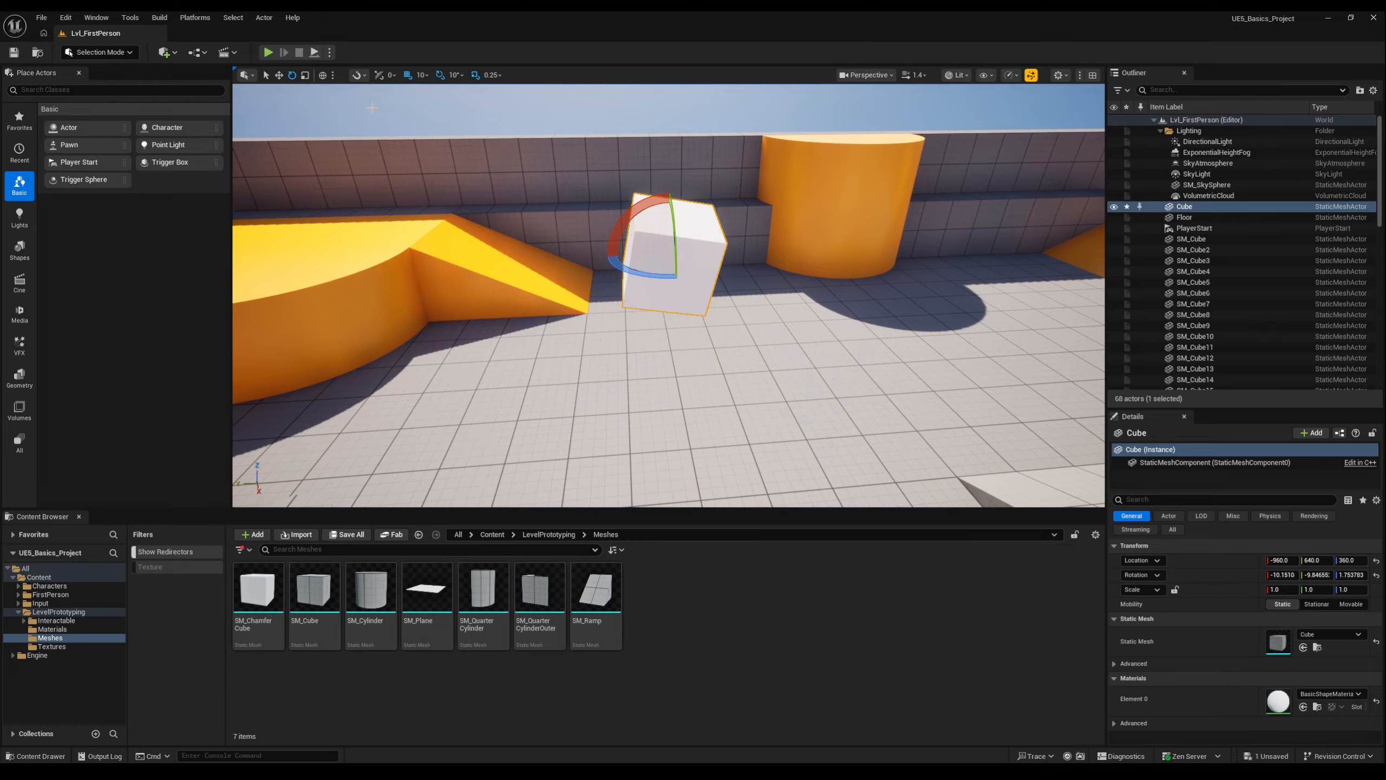
Scale the cube to 1.25 along its Z axis.
{"action": "left_click", "coordinate": [305, 74]}
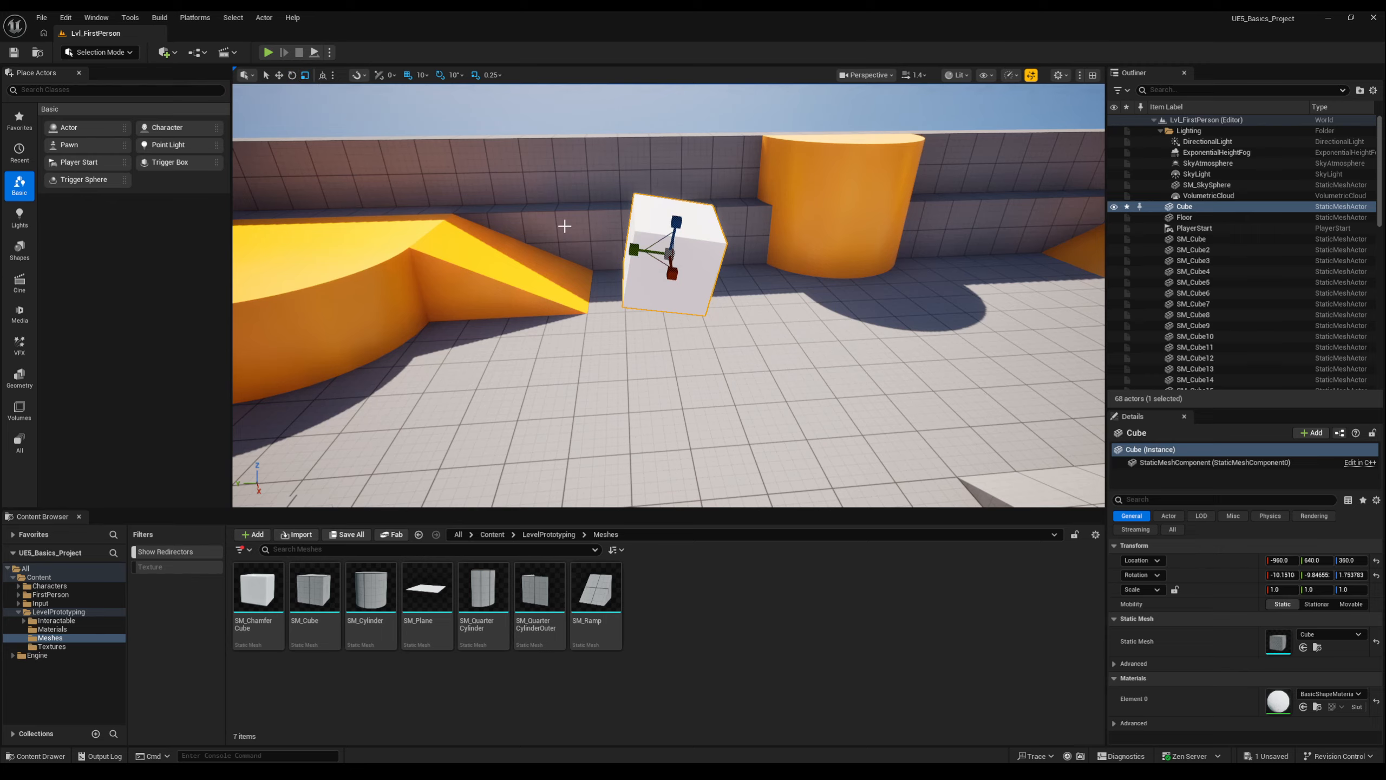
{"action": "left_click_drag", "start_coordinate": [636, 257], "coordinate": [672, 273]}
{"action": "left_click_drag", "start_coordinate": [675, 221], "coordinate": [703, 250]}
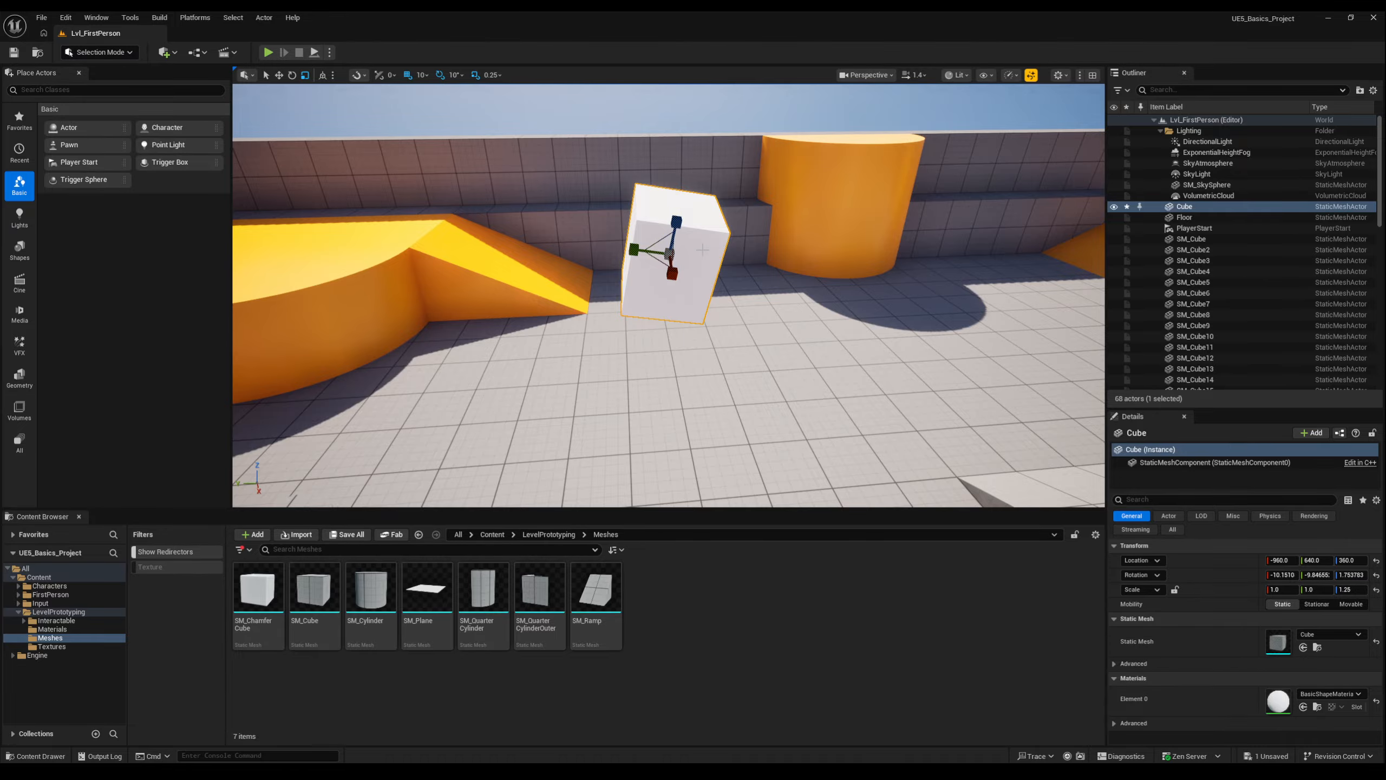
Scale the cube uniformly on all axes from the centre of its gizmo.
{"action": "right_click_drag", "start_coordinate": [702, 250], "coordinate": [833, 249]}
{"action": "key", "text": "a"}
{"action": "key", "text": "w"}
{"action": "scroll", "coordinate": [703, 250], "scroll_direction": "down", "scroll_amount": 8}
{"action": "key", "text": "a"}
{"action": "key", "text": "w"}
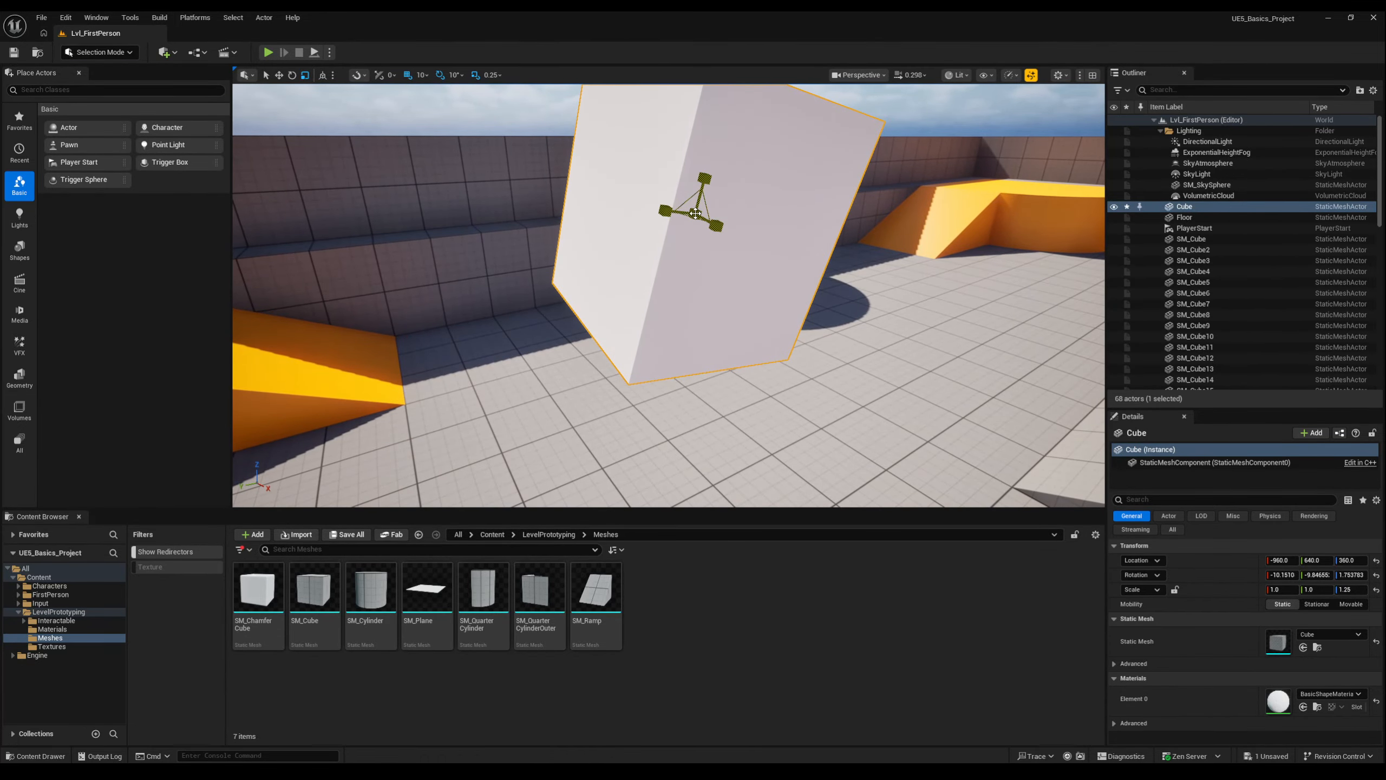
{"action": "mouse_move", "coordinate": [695, 213]}
{"action": "left_mouse_down"}
{"action": "mouse_move", "coordinate": [669, 246]}
{"action": "mouse_move", "coordinate": [698, 210]}
{"action": "left_mouse_up"}
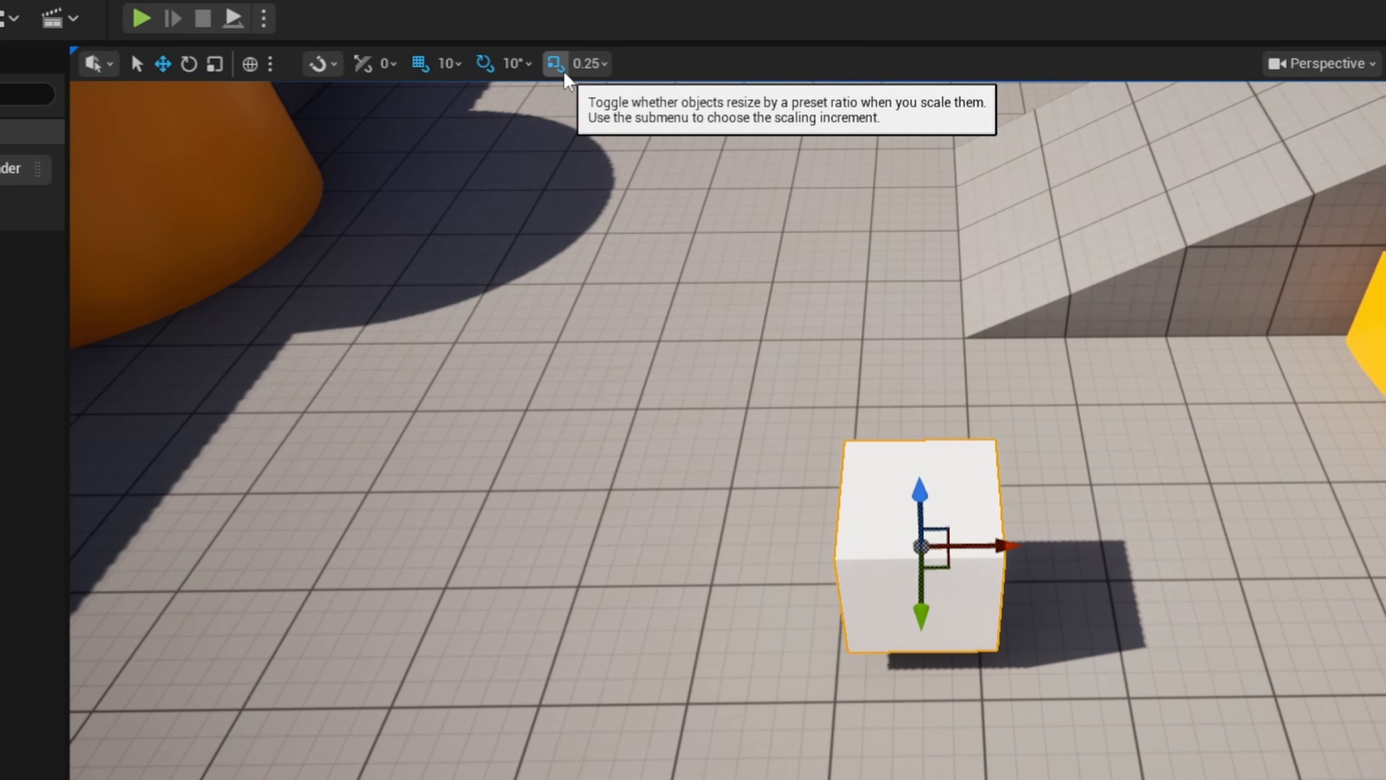
Turn off grid snapping and move Cube2 freely along X to about -936.9.
{"action": "left_click", "coordinate": [420, 69]}
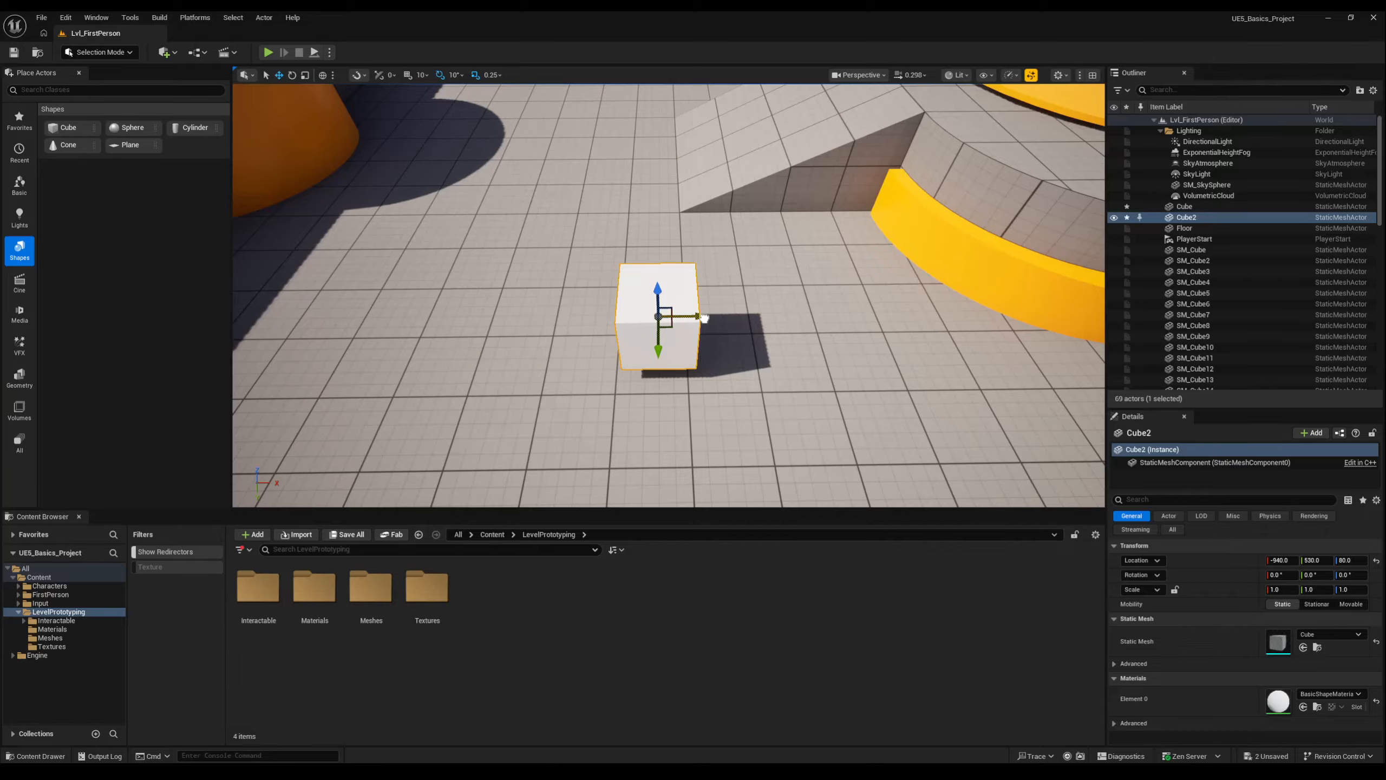
{"action": "left_click_drag", "start_coordinate": [1015, 523], "coordinate": [863, 522]}
{"action": "left_click_drag", "start_coordinate": [628, 304], "coordinate": [709, 340]}
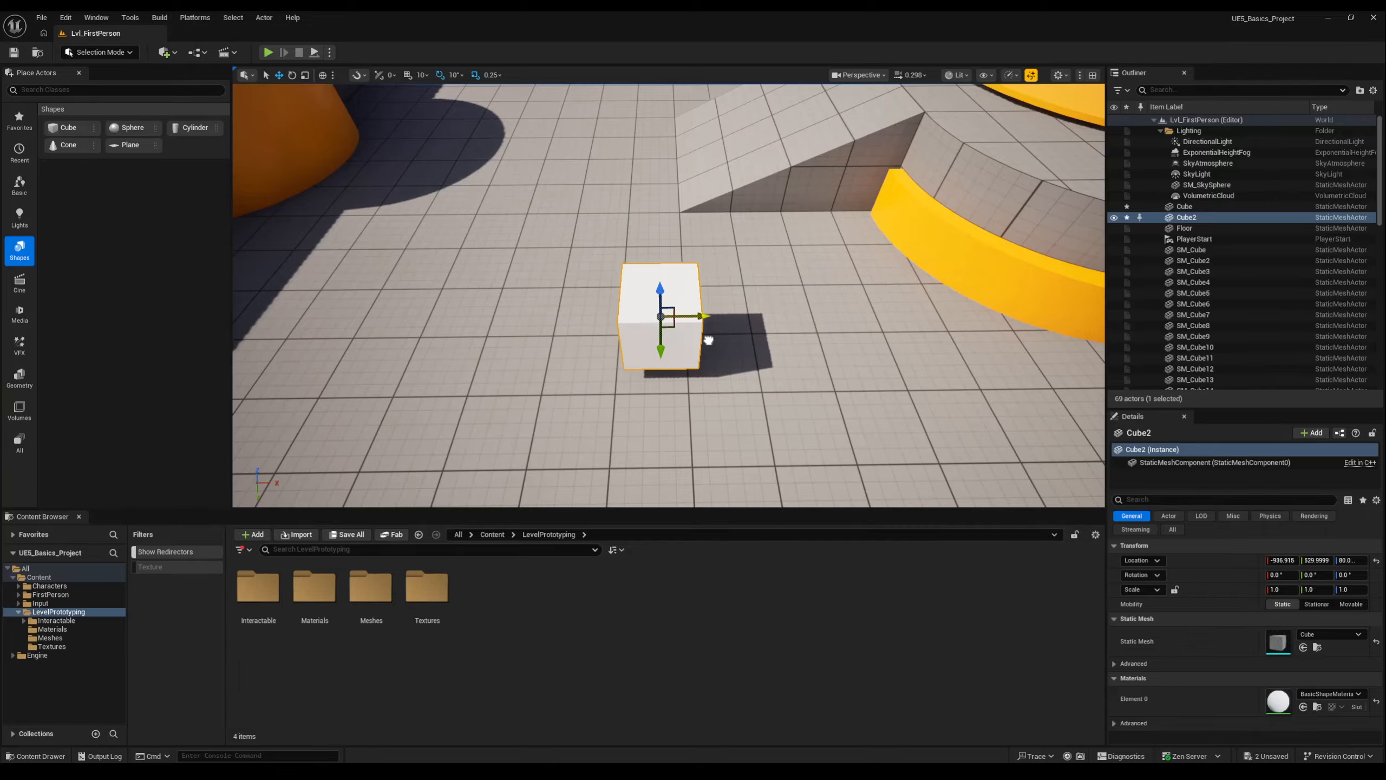
Set the grid snap size for moving objects to 100.
{"action": "left_click", "coordinate": [423, 76]}
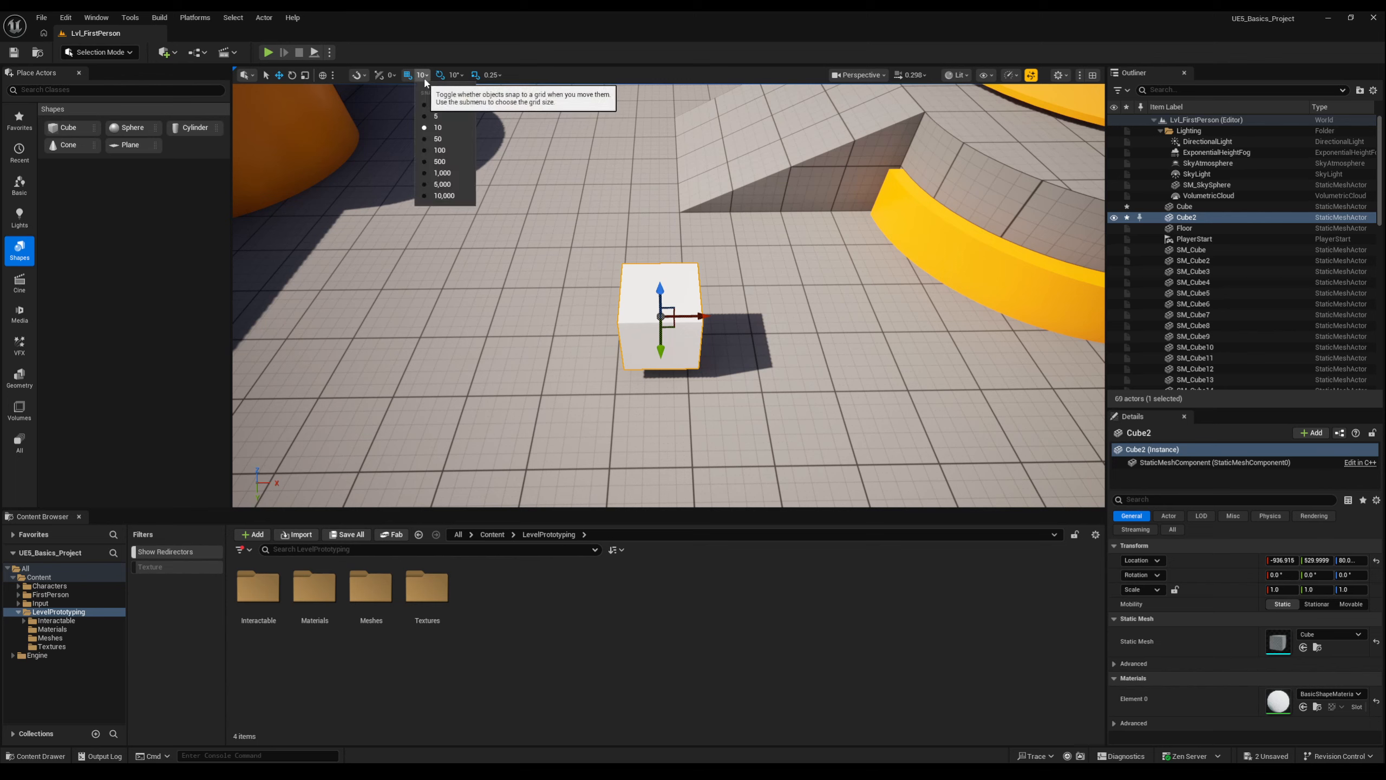
{"action": "left_click", "coordinate": [436, 151]}
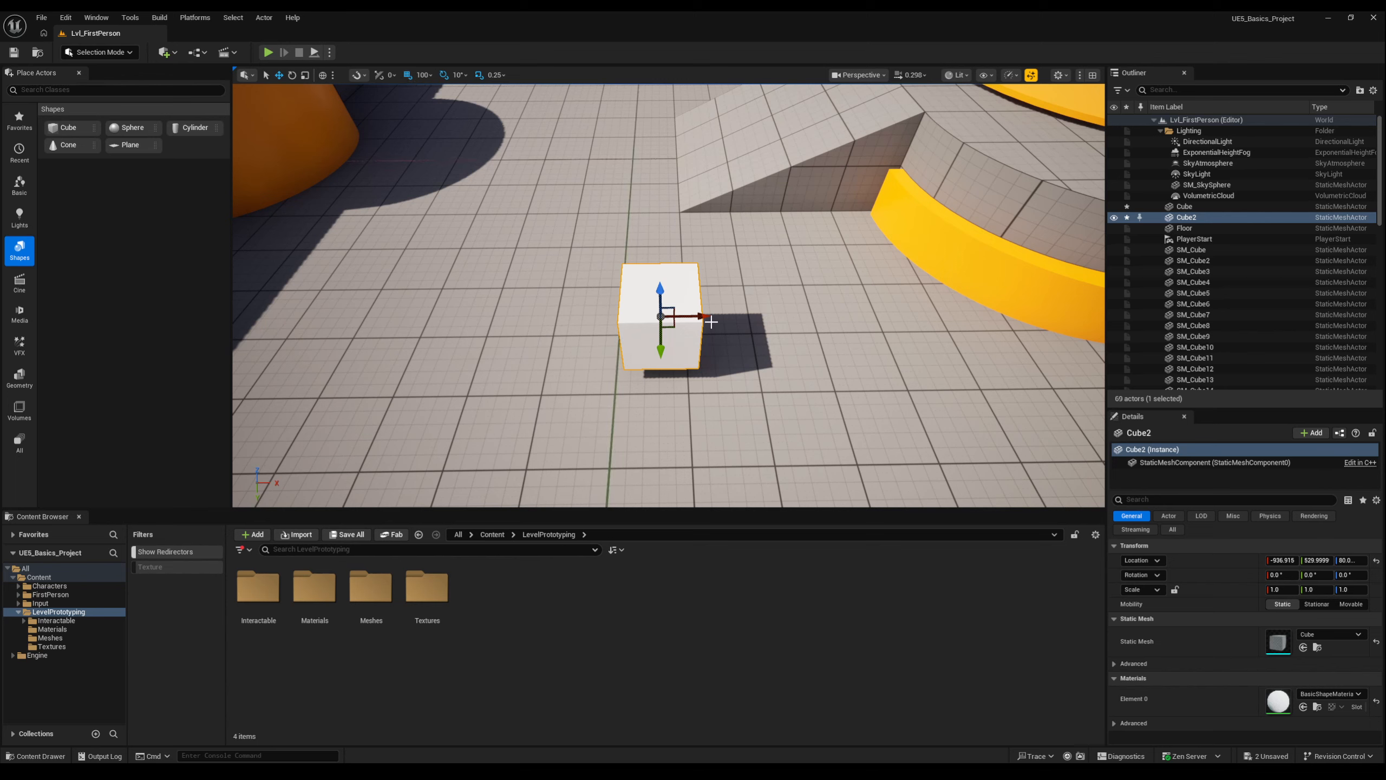
Move Cube2 along X to about -1036.9, and try moving it with the grid snap size set to 500.
{"action": "left_click_drag", "start_coordinate": [705, 318], "coordinate": [662, 328]}
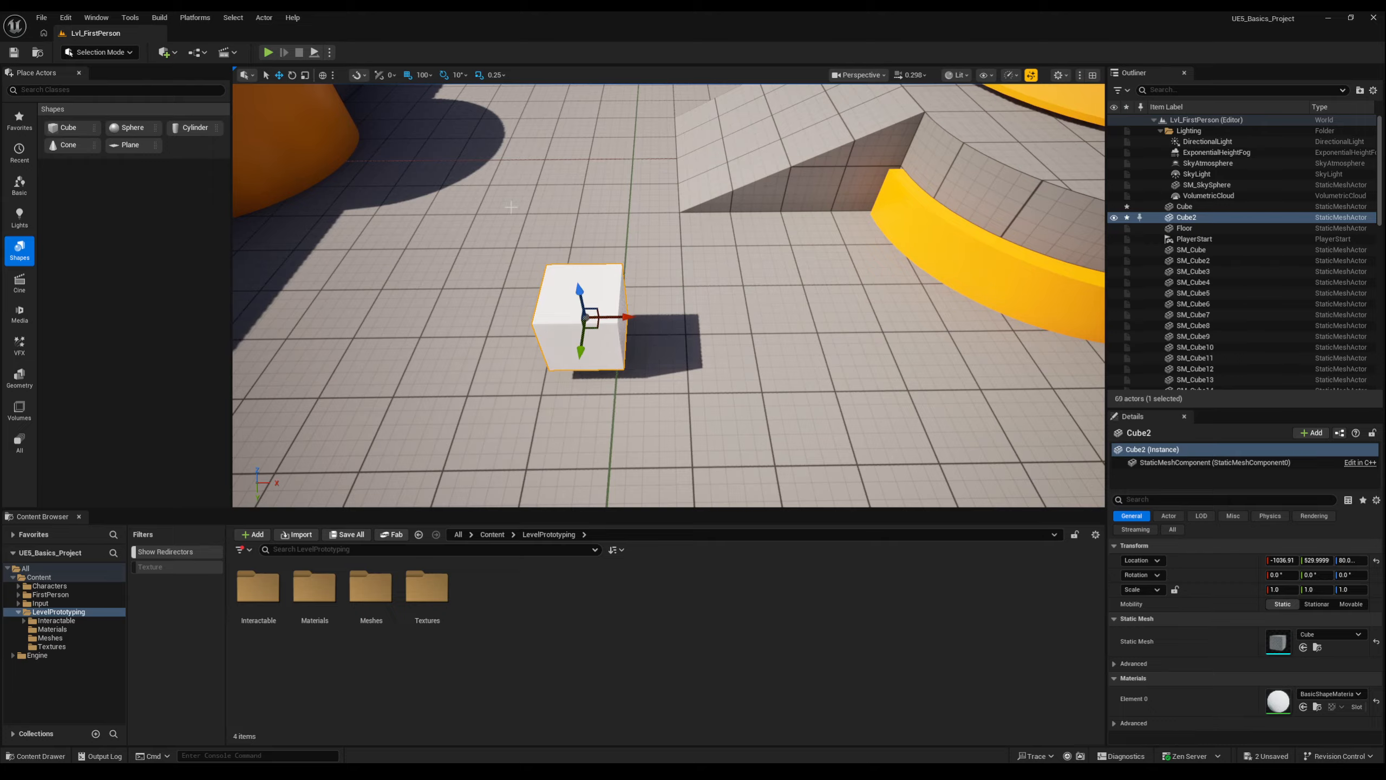
{"action": "left_click", "coordinate": [424, 75]}
{"action": "left_click", "coordinate": [439, 161]}
{"action": "left_click_drag", "start_coordinate": [628, 319], "coordinate": [771, 339]}
{"action": "left_click_drag", "start_coordinate": [596, 328], "coordinate": [543, 291]}
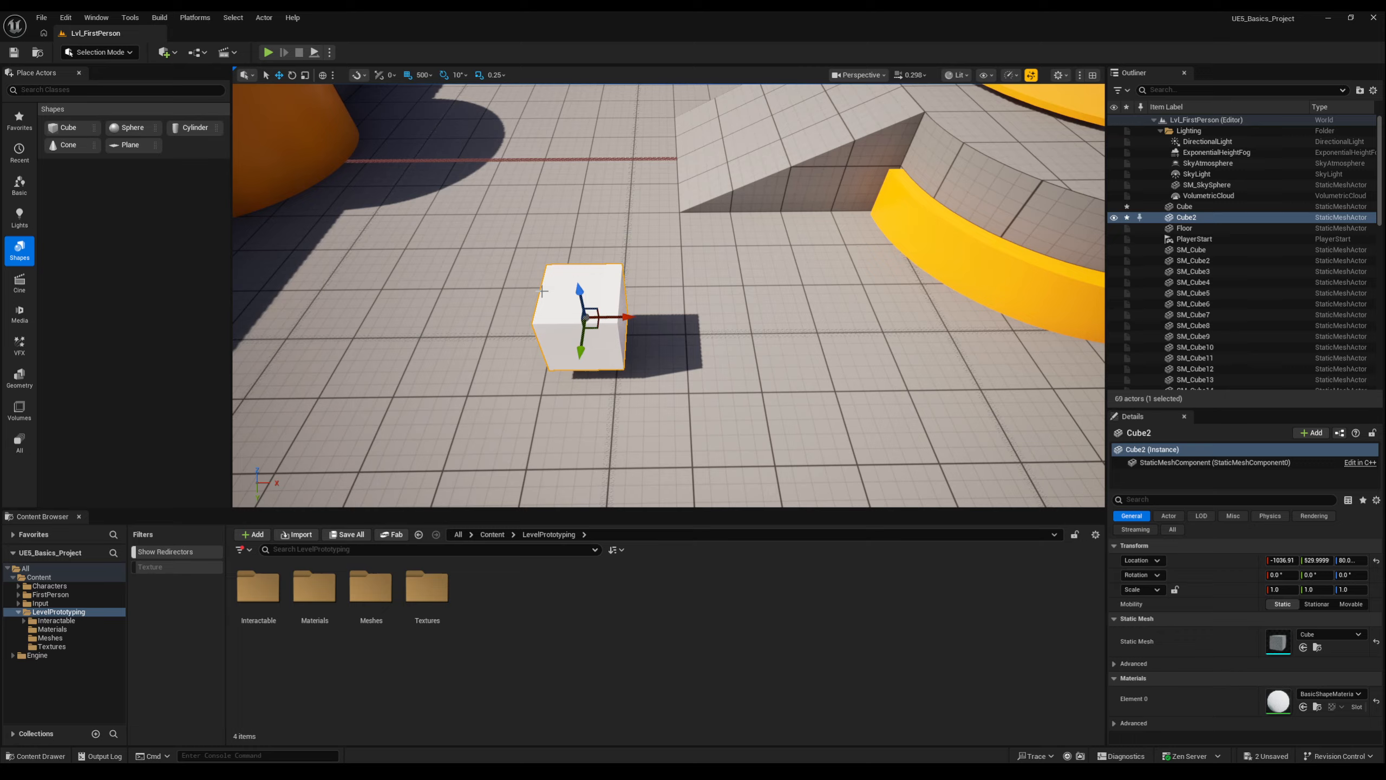
Set the grid snap size to 10 and move Cube2 along X to about -936.9.
{"action": "left_click", "coordinate": [422, 74]}
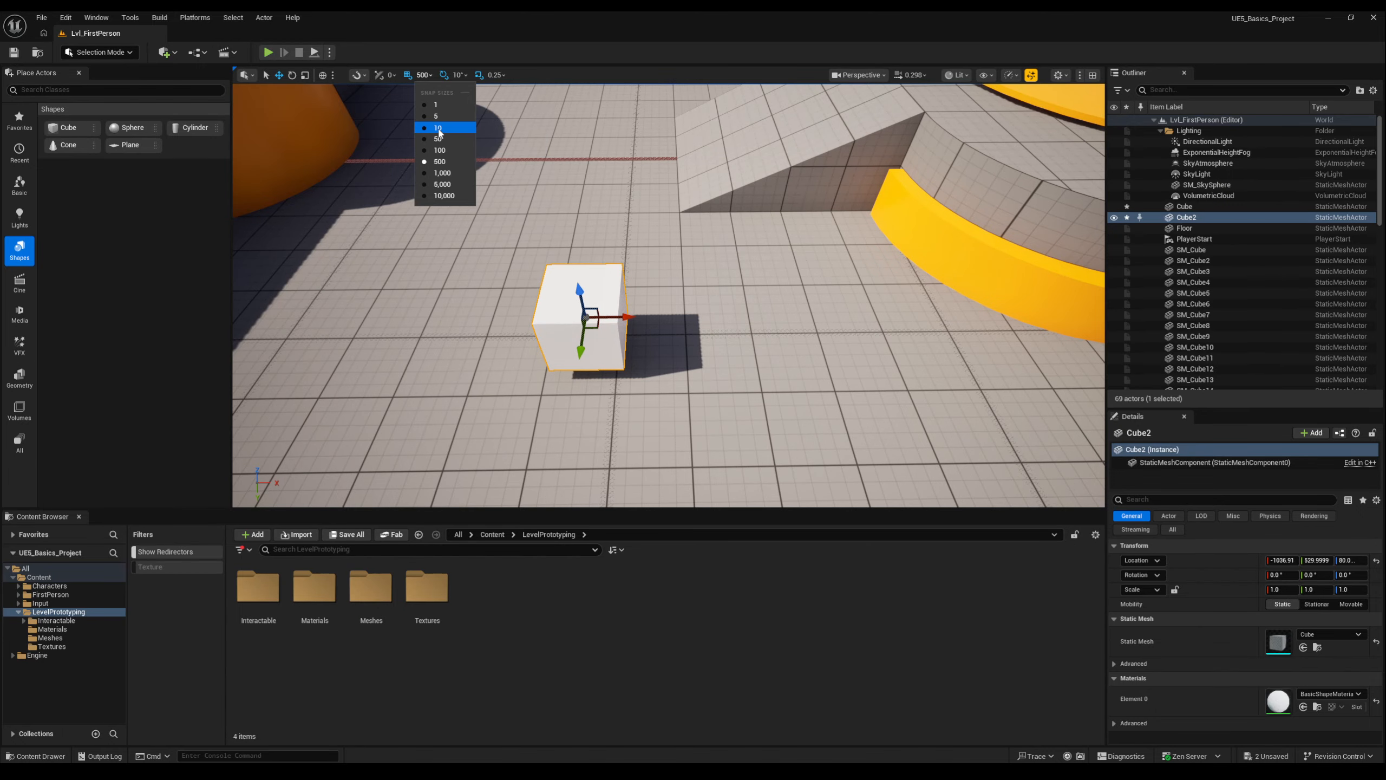
{"action": "left_click", "coordinate": [438, 128]}
{"action": "left_click_drag", "start_coordinate": [628, 316], "coordinate": [704, 339]}
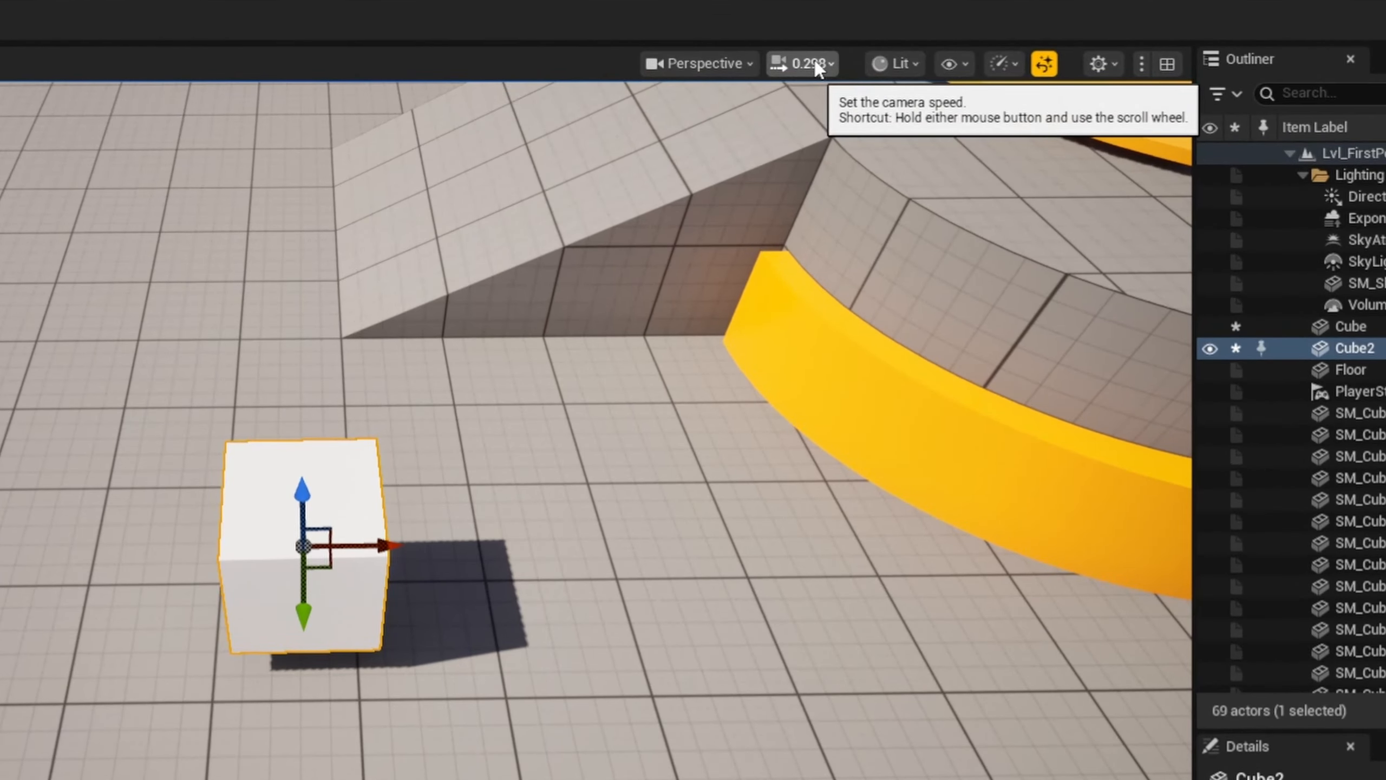
Check the viewport camera speed setting and fly the camera backward and forward in the level.
{"action": "left_click", "coordinate": [816, 64]}
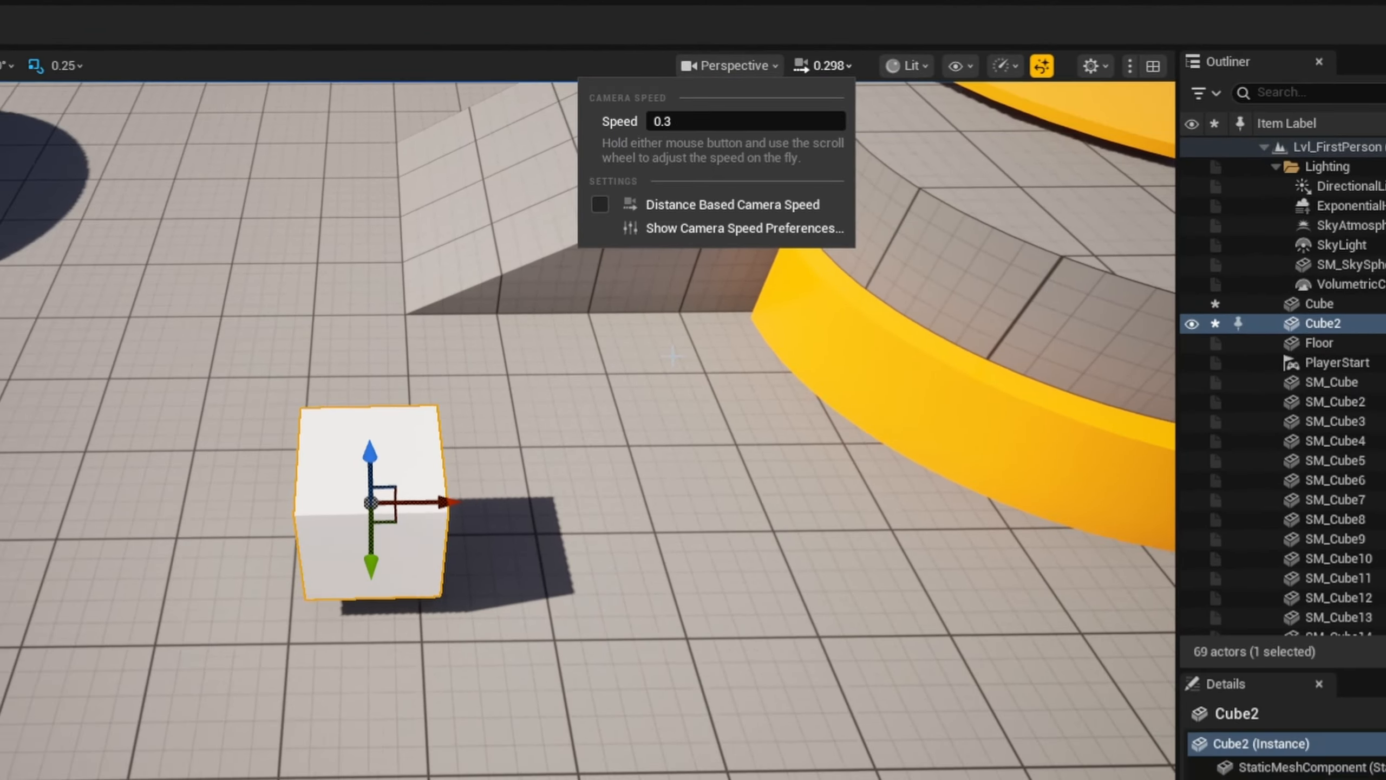
{"action": "left_click", "coordinate": [633, 384]}
{"action": "key", "text": "s"}
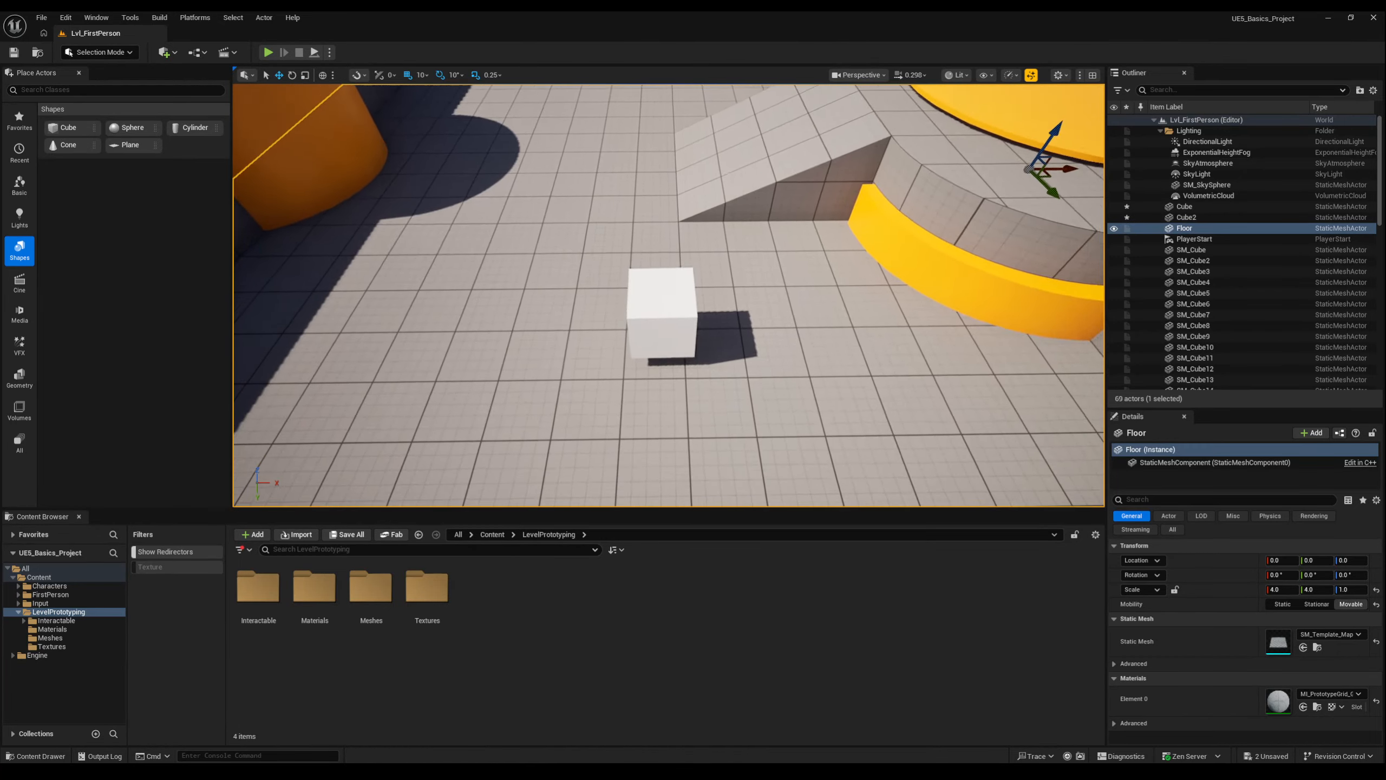
{"action": "key", "text": "w"}
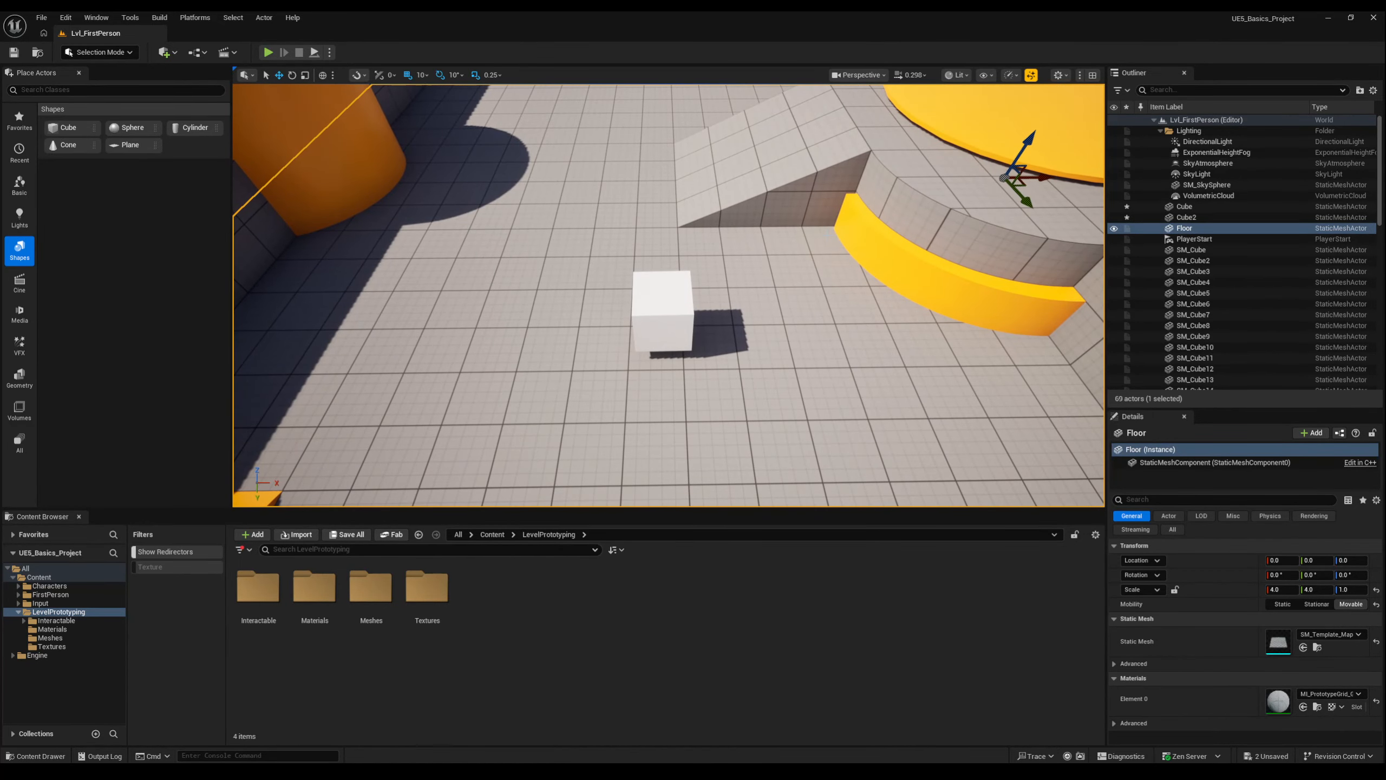
Raise the camera speed to about 2.8 and fly the camera out over the whole arena and back.
{"action": "left_click", "coordinate": [910, 77]}
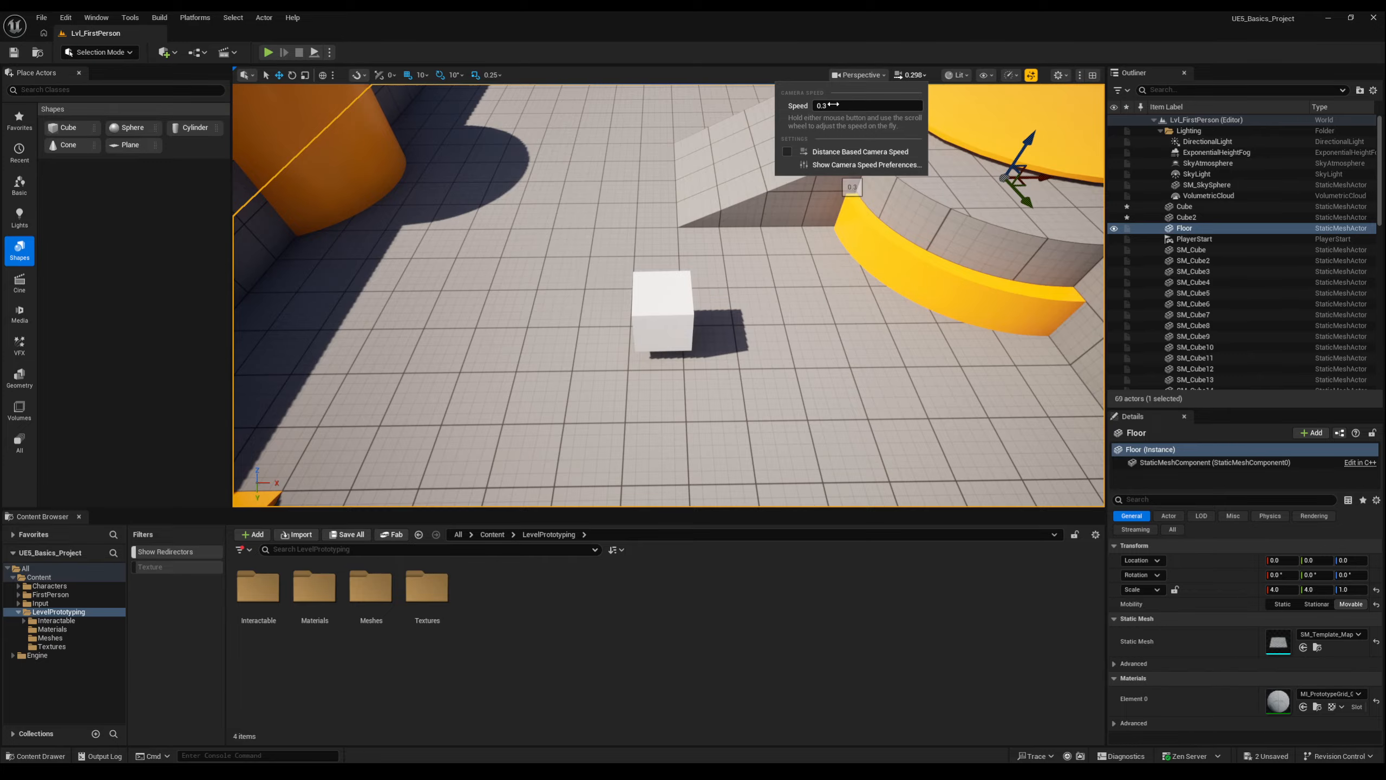
{"action": "left_click_drag", "start_coordinate": [833, 105], "coordinate": [850, 105]}
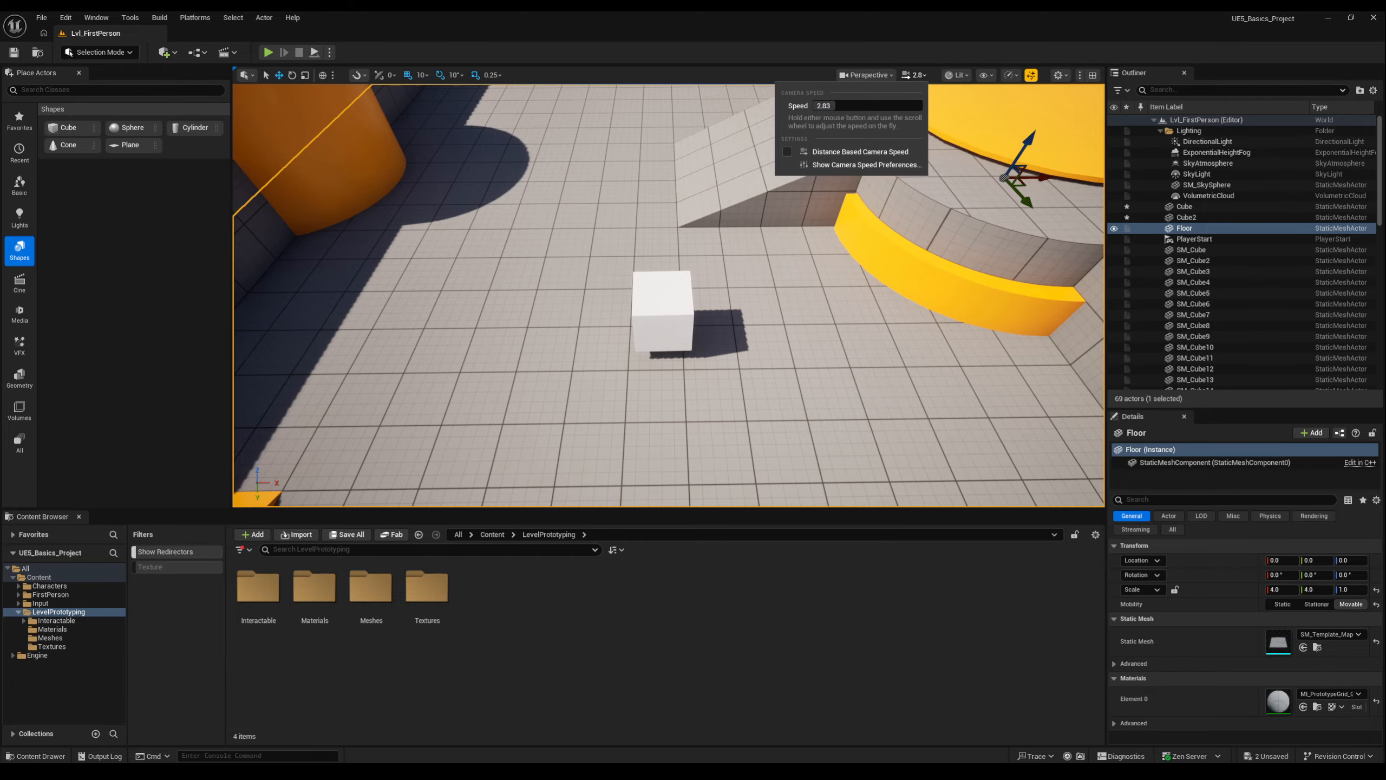
{"action": "left_click", "coordinate": [772, 275]}
{"action": "scroll", "coordinate": [772, 276], "scroll_direction": "down", "scroll_amount": 10}
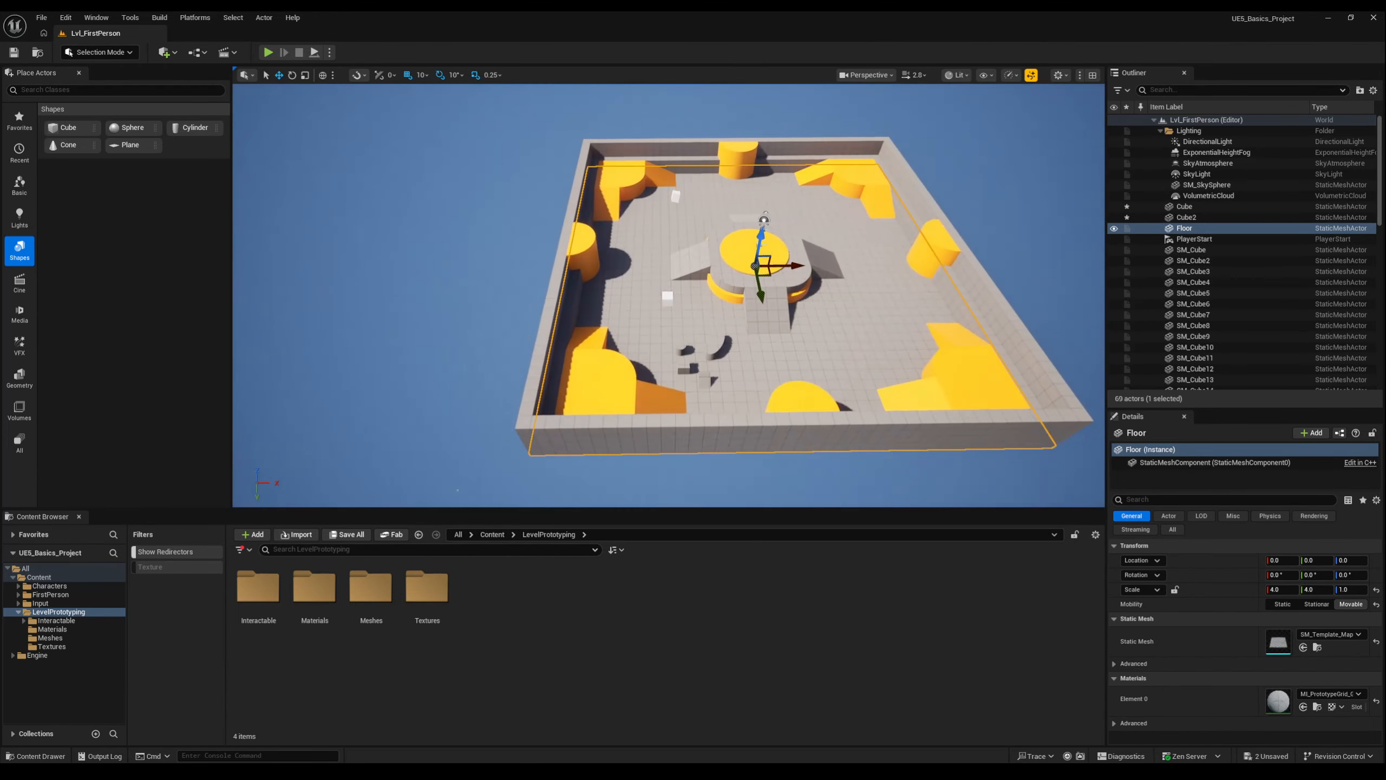
{"action": "scroll", "coordinate": [772, 276], "scroll_direction": "up", "scroll_amount": 10}
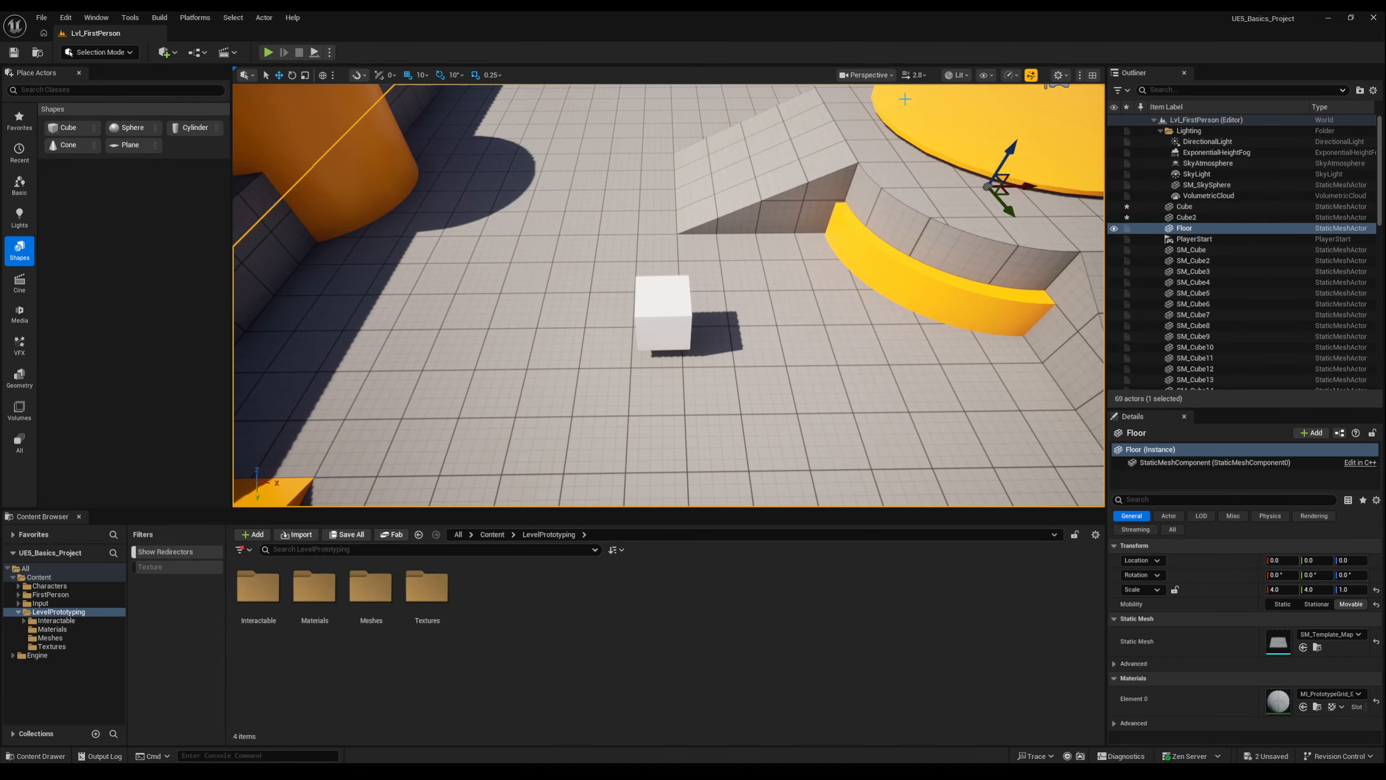
Lower the camera speed to 0.33 and fly around the ramps and the central platform.
{"action": "left_click", "coordinate": [917, 82]}
{"action": "left_click_drag", "start_coordinate": [832, 106], "coordinate": [817, 106]}
{"action": "left_click", "coordinate": [772, 275]}
{"action": "scroll", "coordinate": [772, 275], "scroll_direction": "down", "scroll_amount": 5}
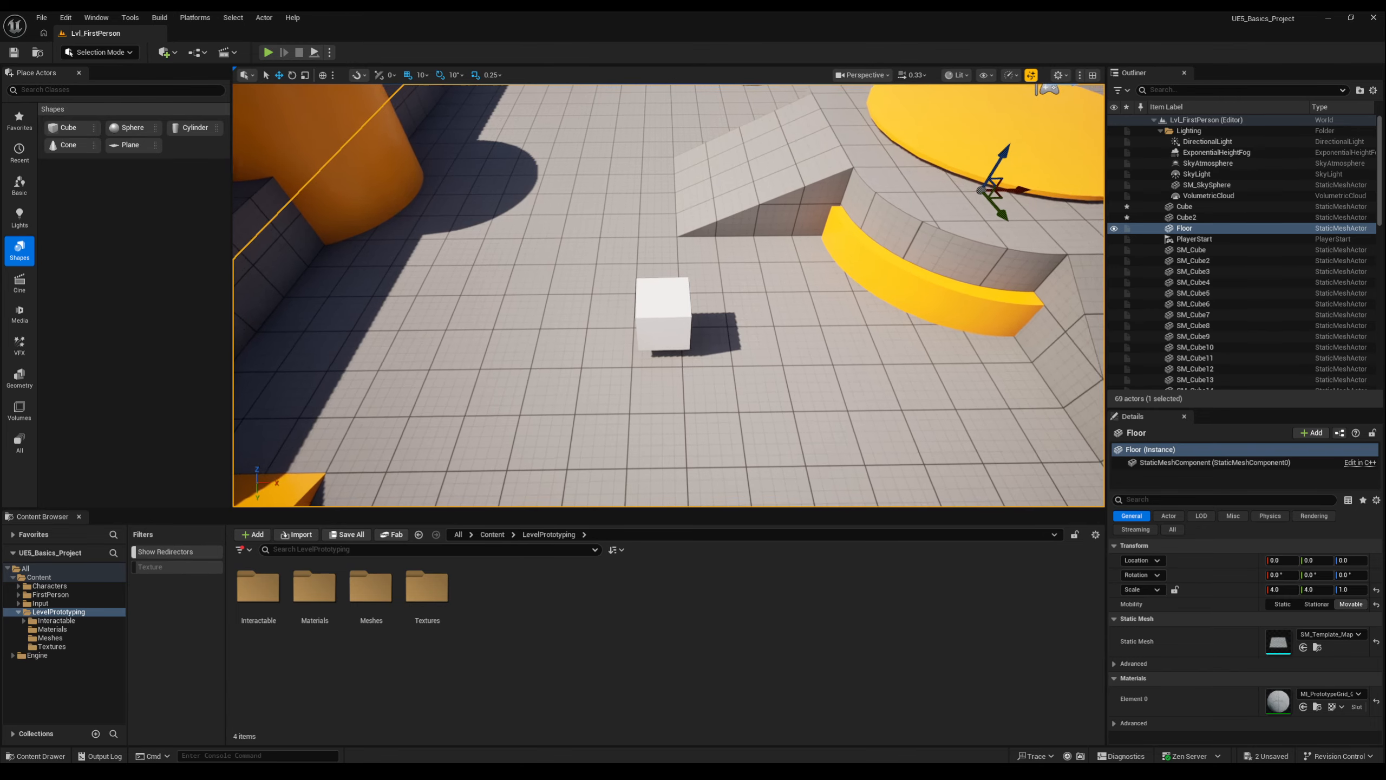
{"action": "scroll", "coordinate": [772, 275], "scroll_direction": "up", "scroll_amount": 4}
{"action": "right_click_drag", "start_coordinate": [772, 275], "coordinate": [914, 219]}
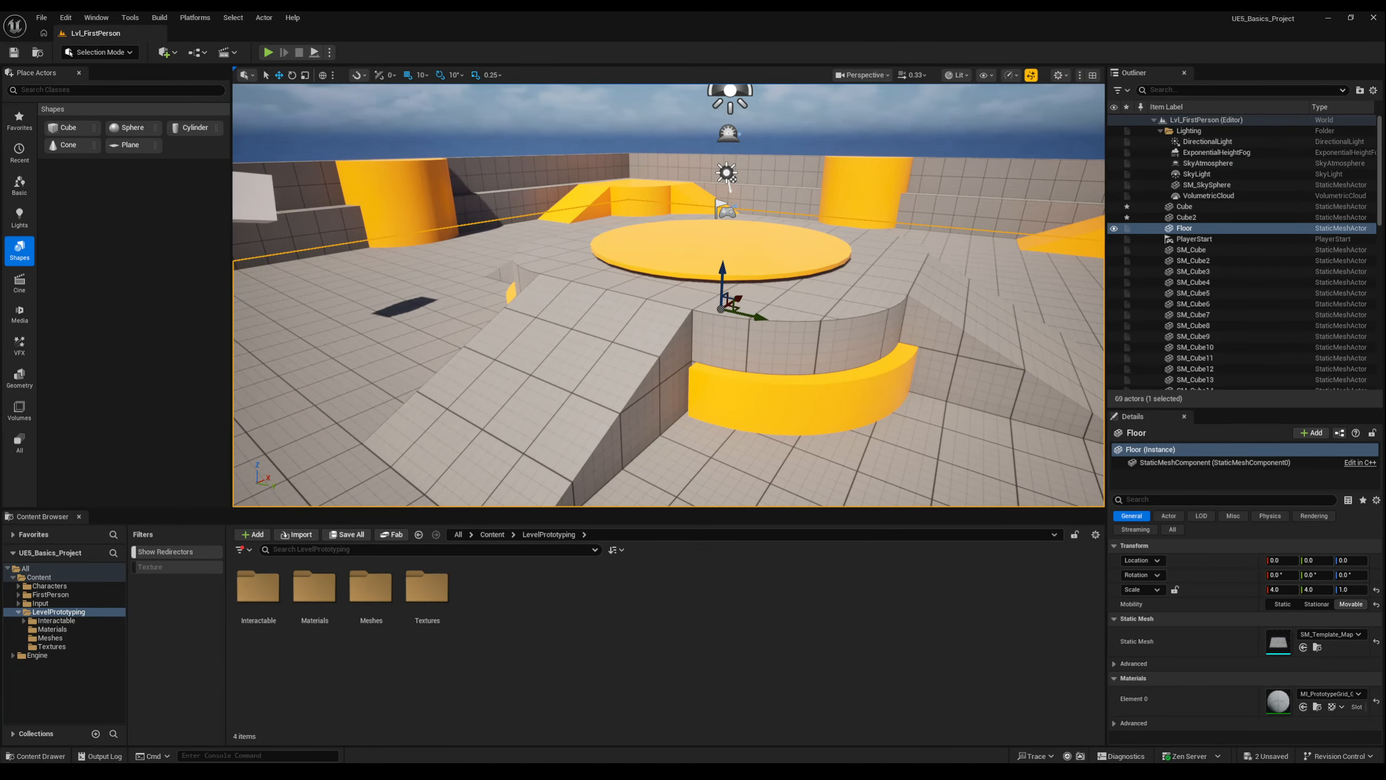
{"action": "right_click_drag", "start_coordinate": [669, 295], "coordinate": [515, 352]}
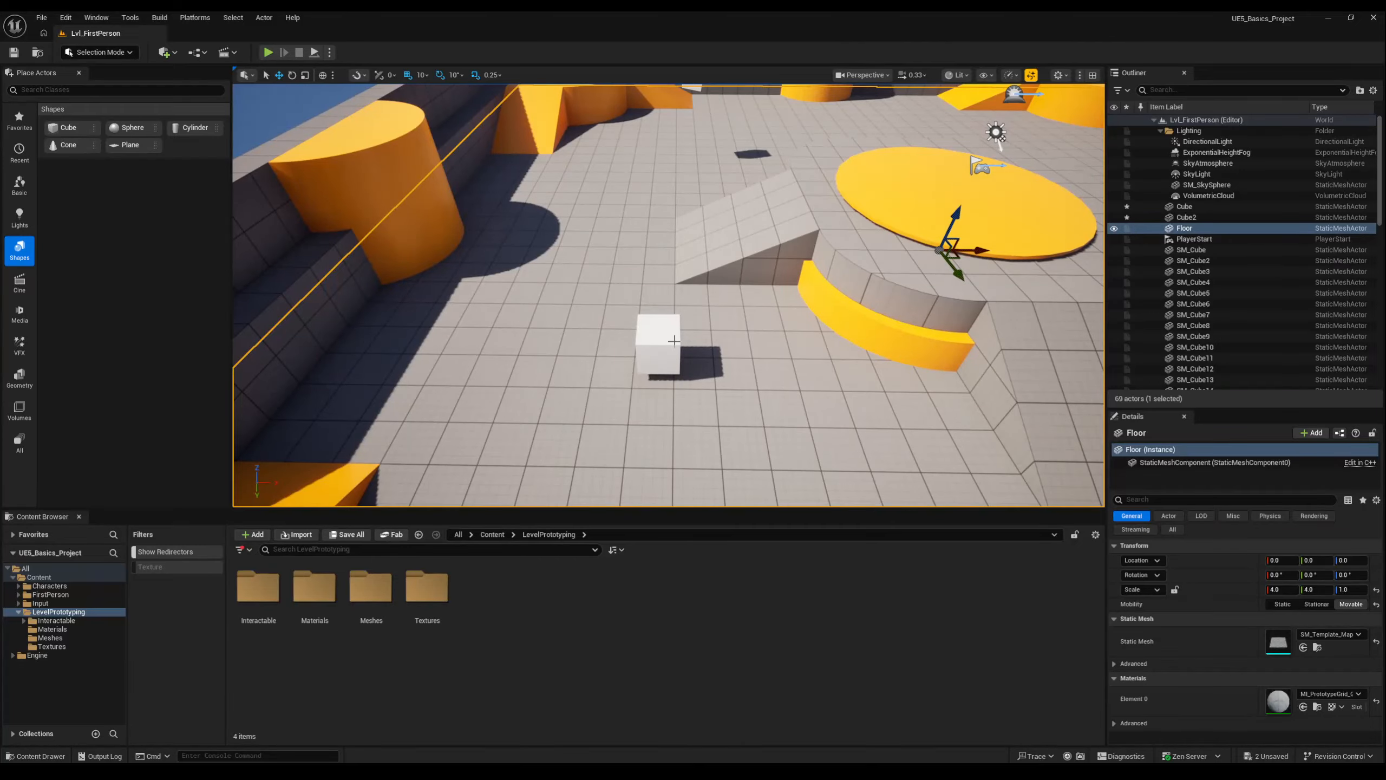
Duplicate Cube2 along X to about -756.9, and duplicate that copy along X to about -586.9.
{"action": "left_click", "coordinate": [668, 343]}
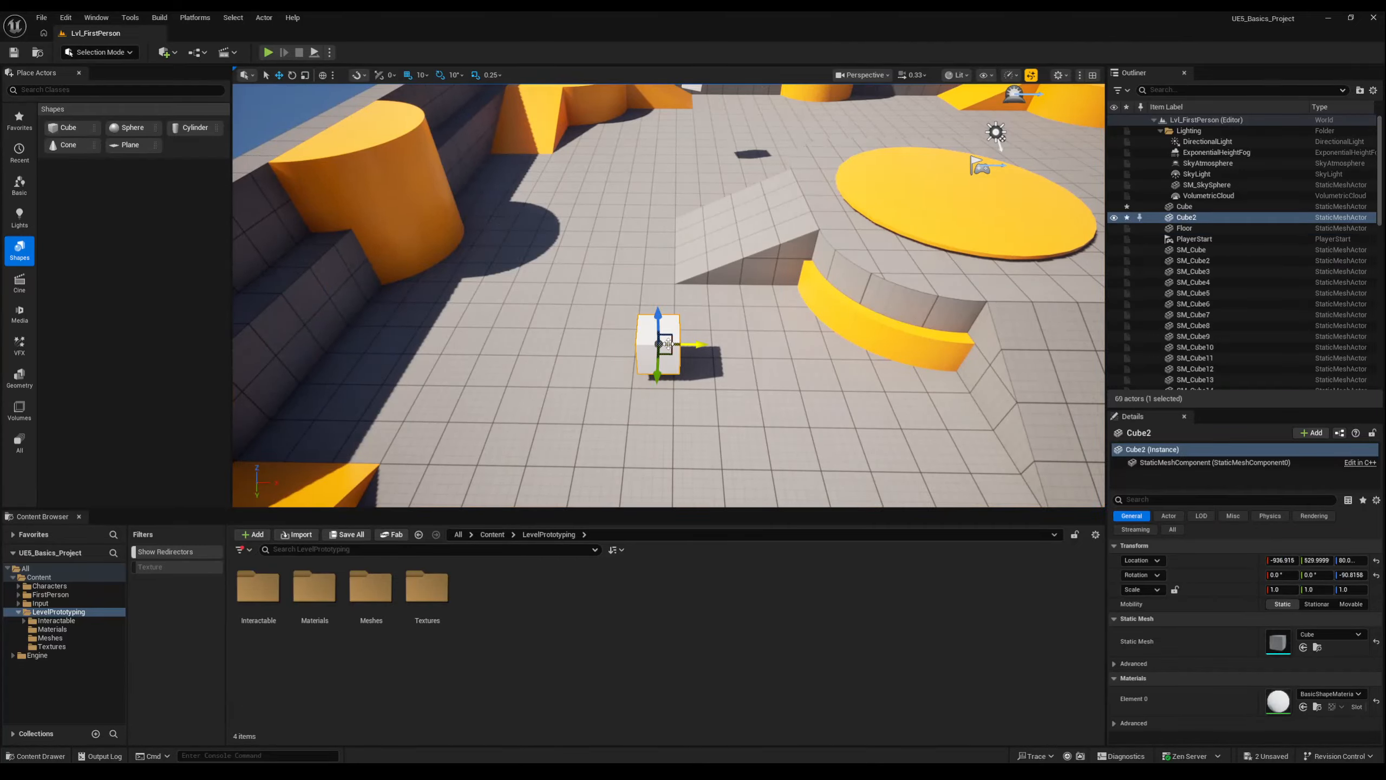
{"action": "left_click_drag", "start_coordinate": [692, 344], "coordinate": [773, 343], "text": "alt"}
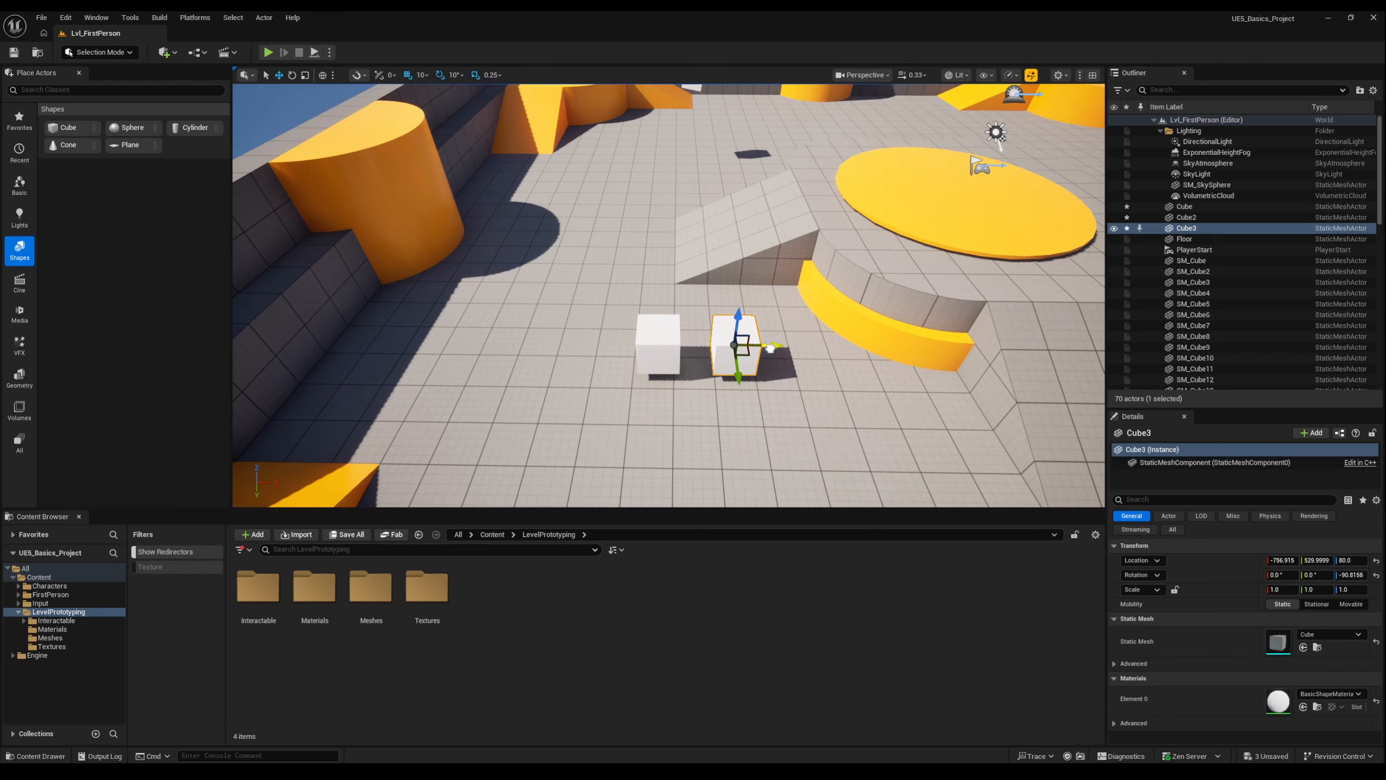
{"action": "left_click_drag", "start_coordinate": [772, 343], "coordinate": [837, 349], "text": "alt"}
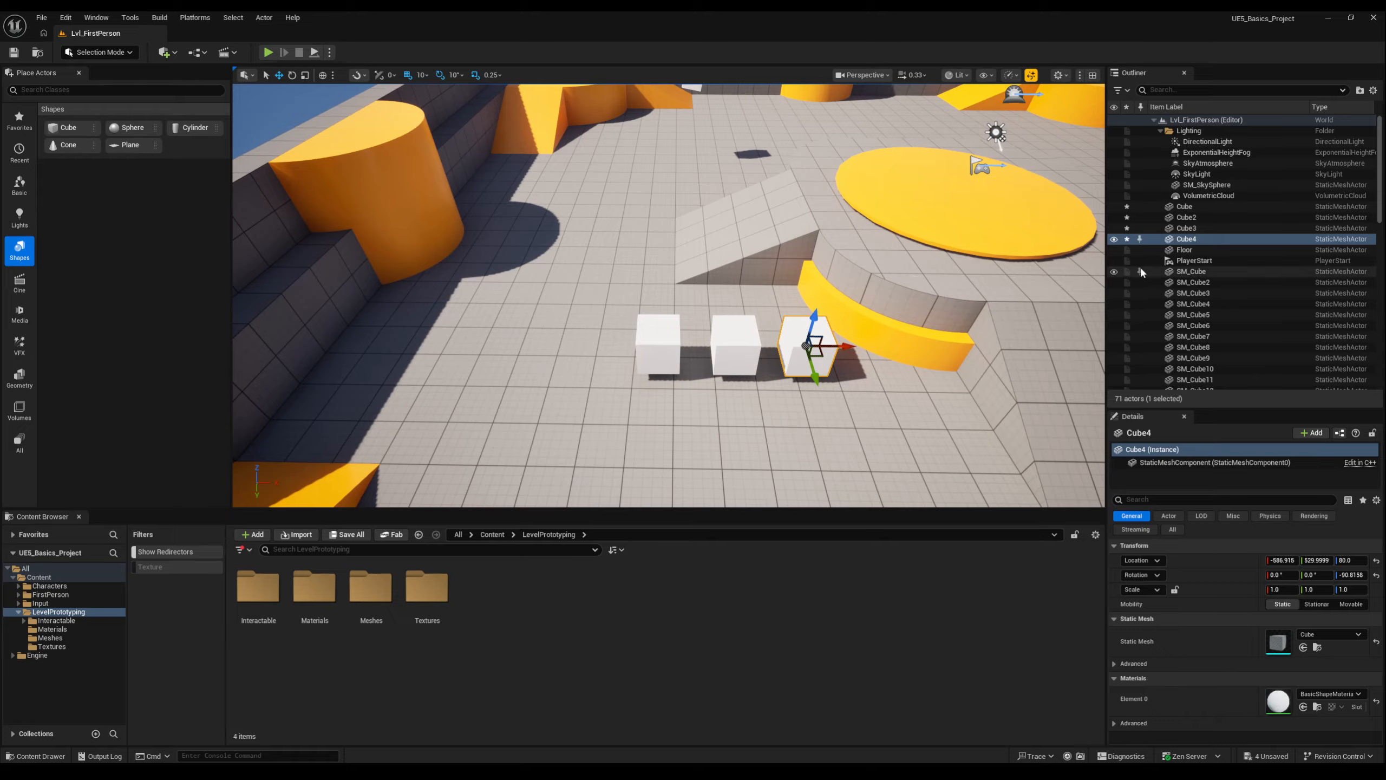
Duplicate Cube4 and move the copy along X to about -1106.9, on the far side of Cube2.
{"action": "right_click", "coordinate": [1181, 239]}
{"action": "mouse_move", "coordinate": [1200, 424]}
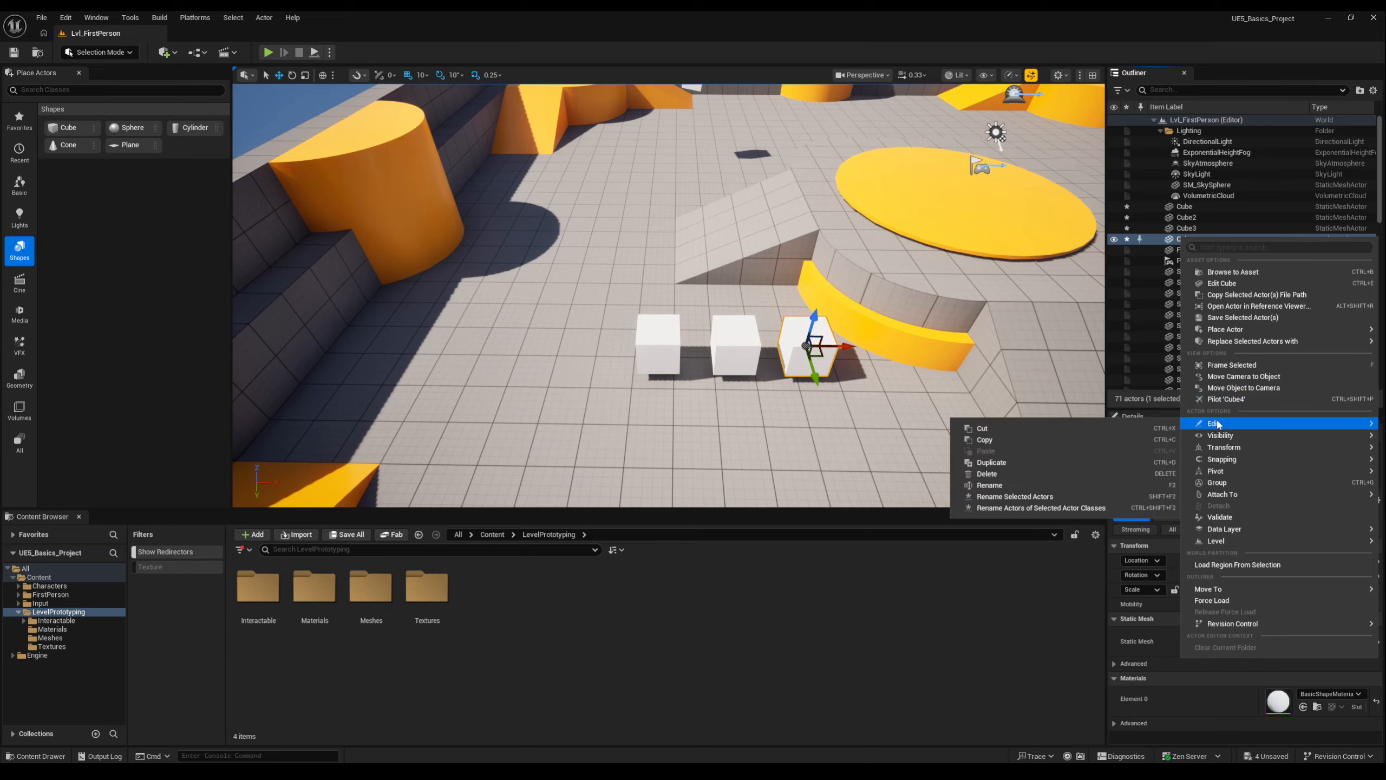
{"action": "left_click", "coordinate": [991, 463]}
{"action": "left_click_drag", "start_coordinate": [851, 351], "coordinate": [634, 347]}
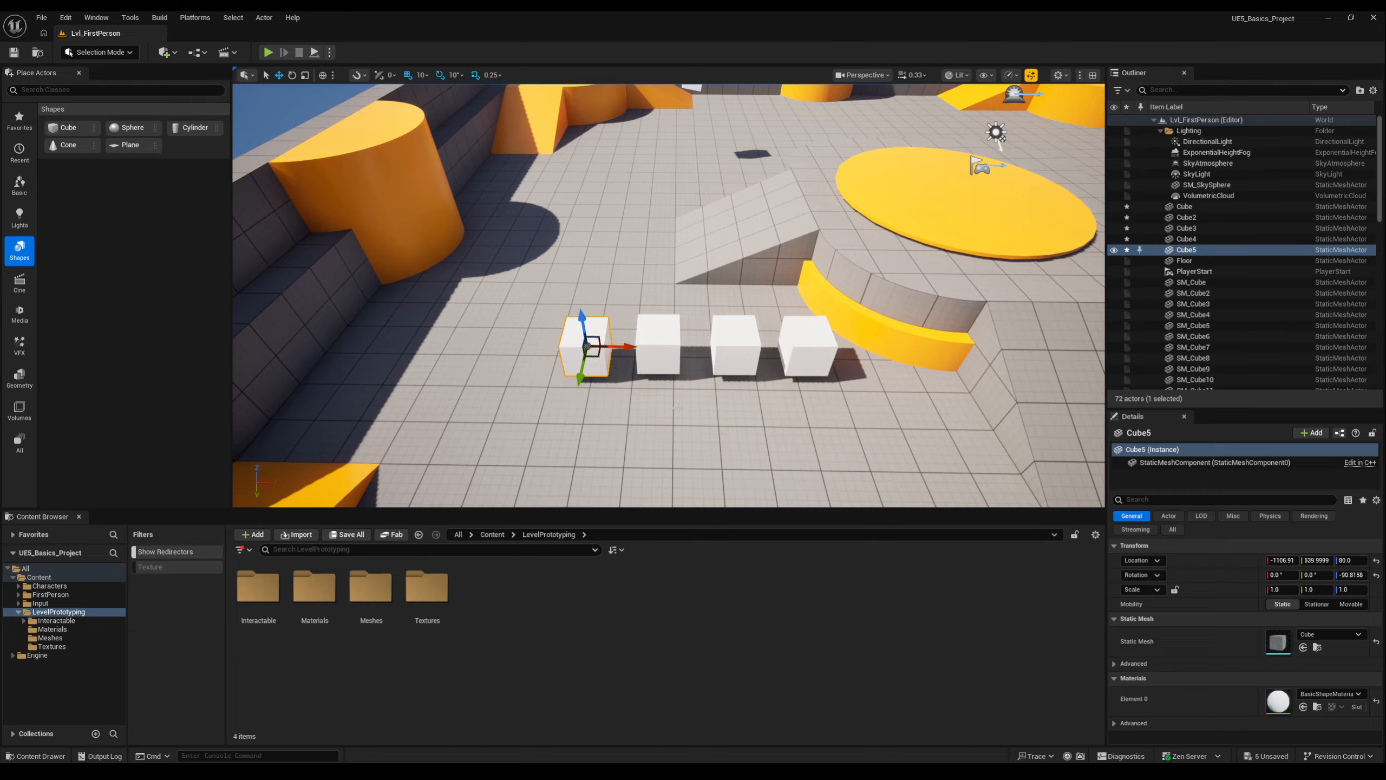
Try moving Cube5 along its Y axis and undo the change.
{"action": "left_click", "coordinate": [622, 351]}
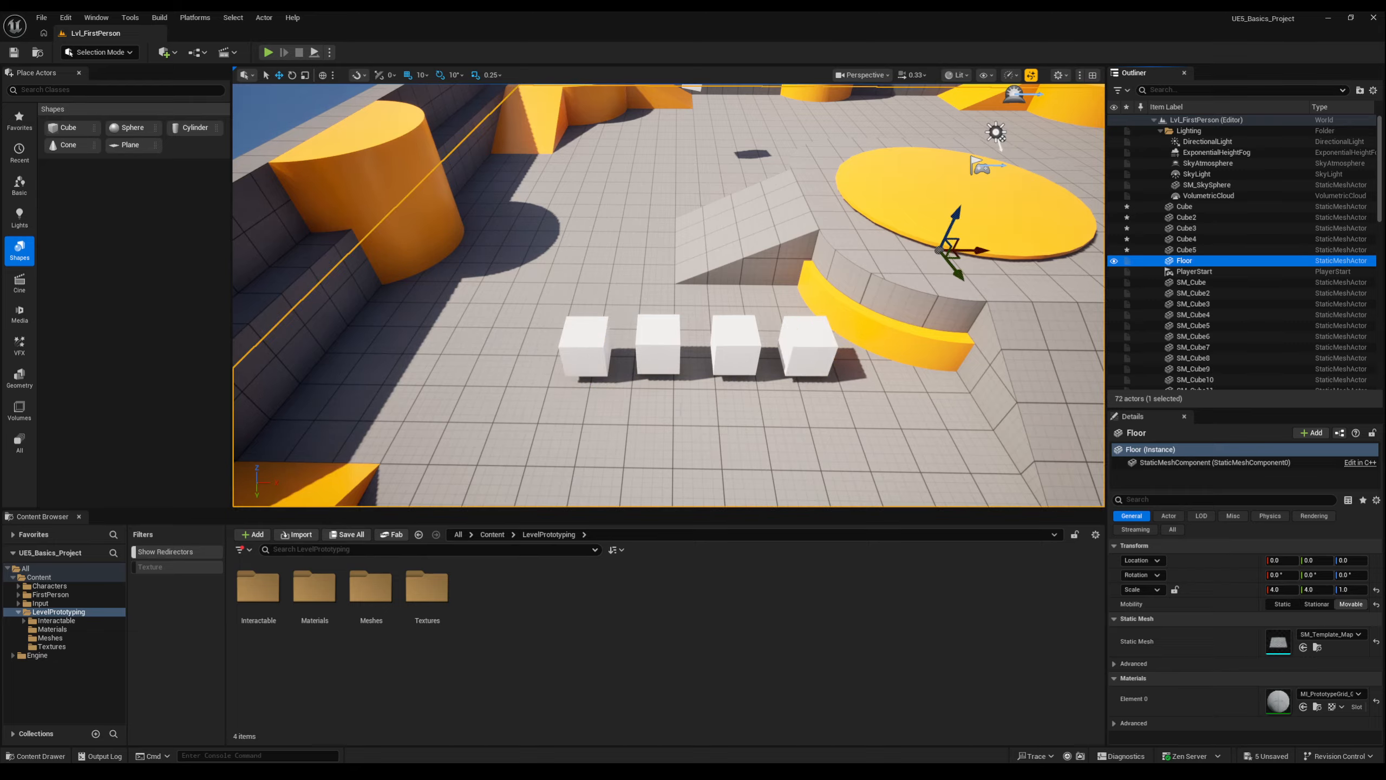
{"action": "left_click", "coordinate": [587, 336]}
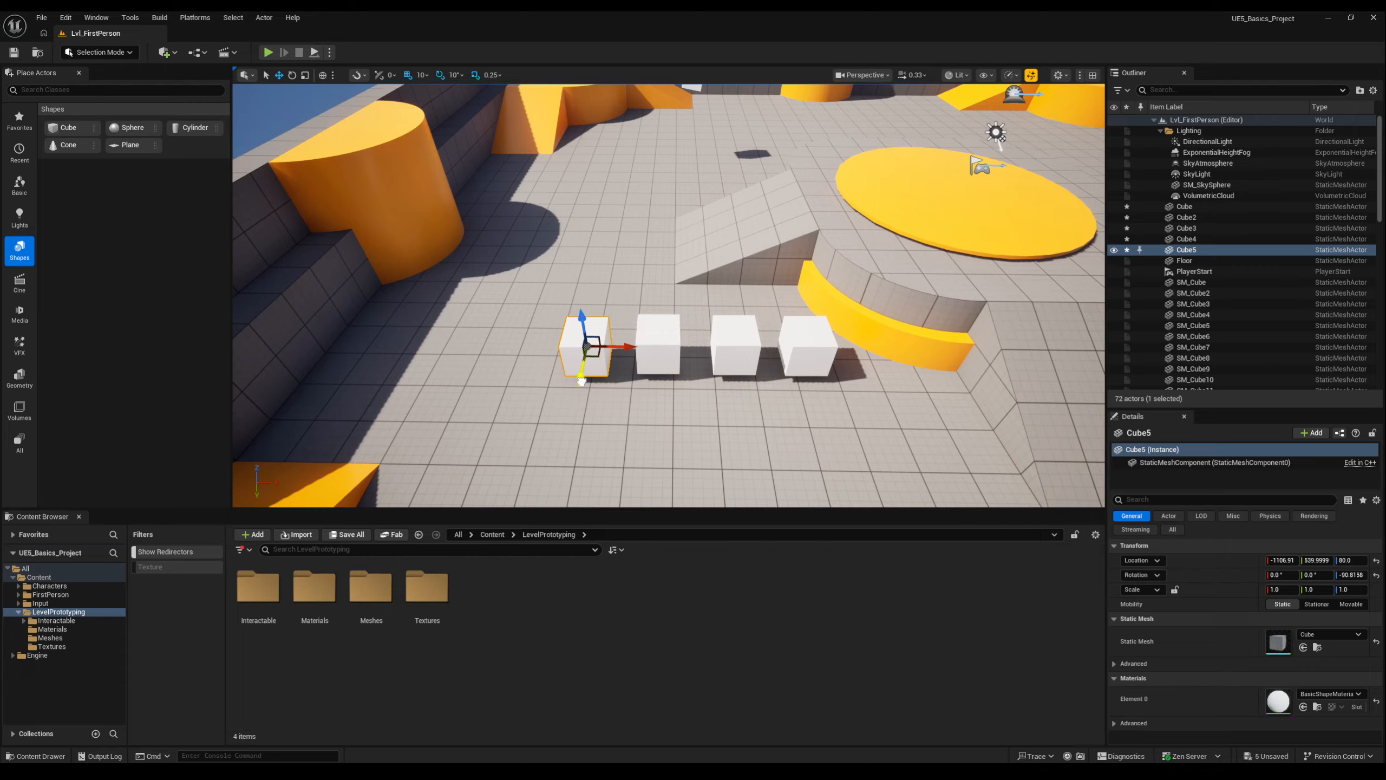
{"action": "left_click_drag", "start_coordinate": [582, 379], "coordinate": [561, 250]}
{"action": "key", "text": "ctrl+z"}
{"action": "key", "text": "ctrl+z"}
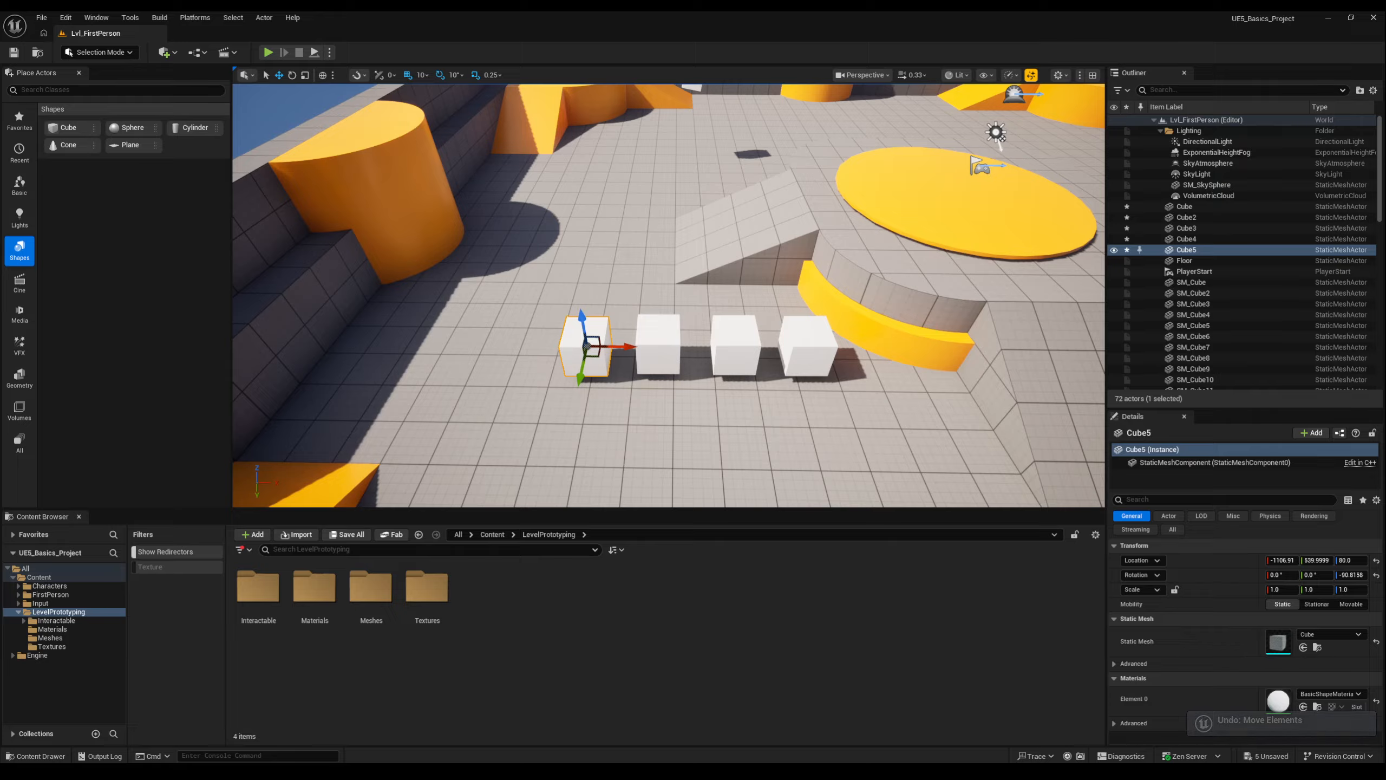
Delete Cube5 from the level.
{"action": "right_click", "coordinate": [1192, 251]}
{"action": "mouse_move", "coordinate": [1222, 435]}
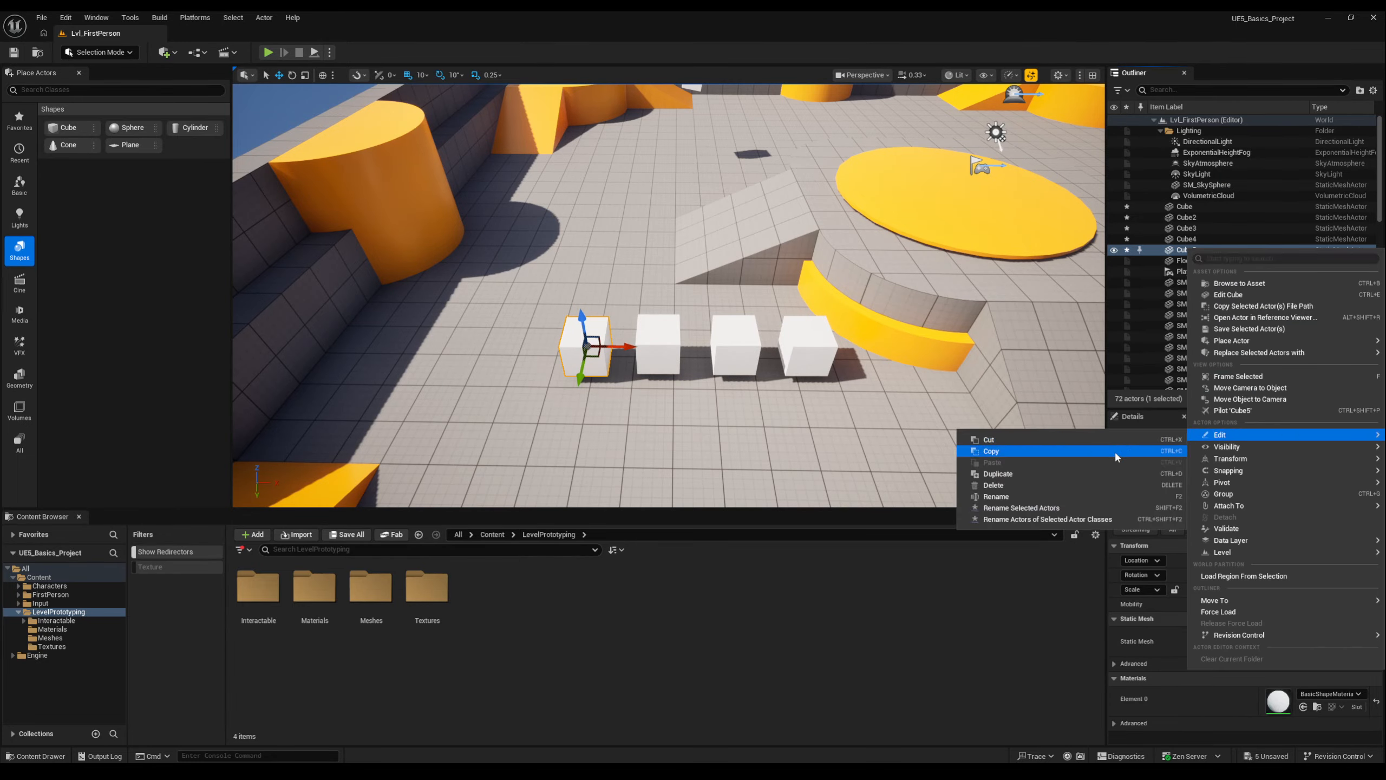
{"action": "left_click", "coordinate": [1010, 482]}
{"action": "key", "text": "Delete"}
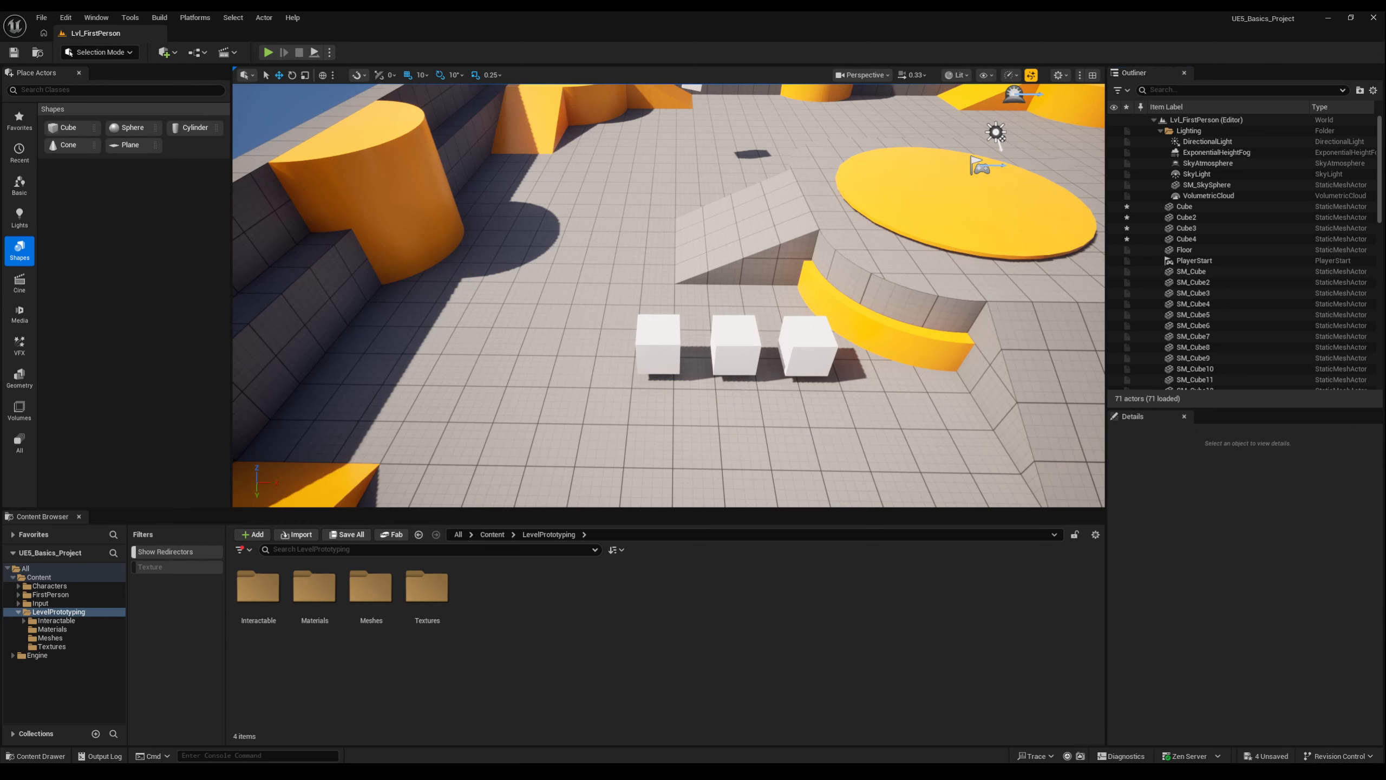
Select Cube2 in the level's actor list and delete it.
{"action": "left_click", "coordinate": [1185, 217]}
{"action": "right_click", "coordinate": [1178, 219]}
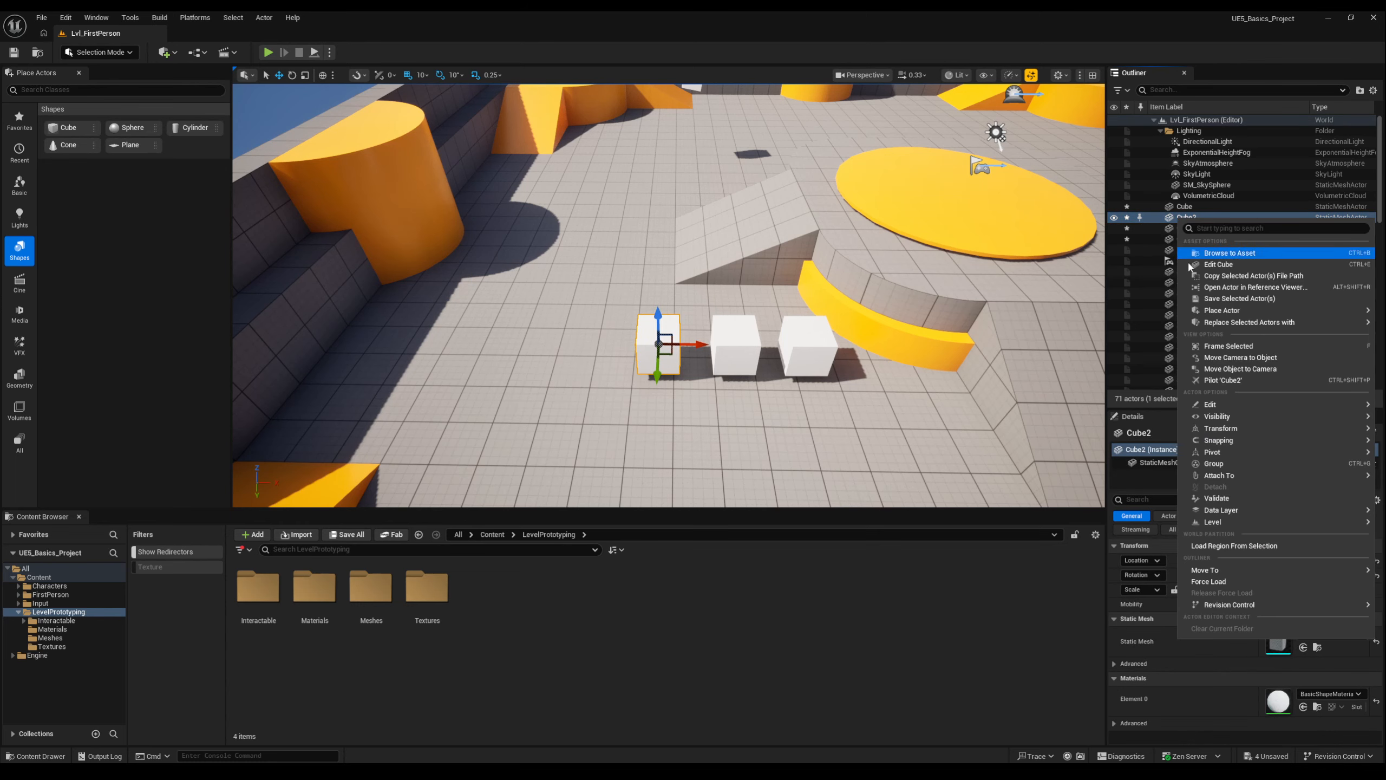
{"action": "mouse_move", "coordinate": [1222, 404]}
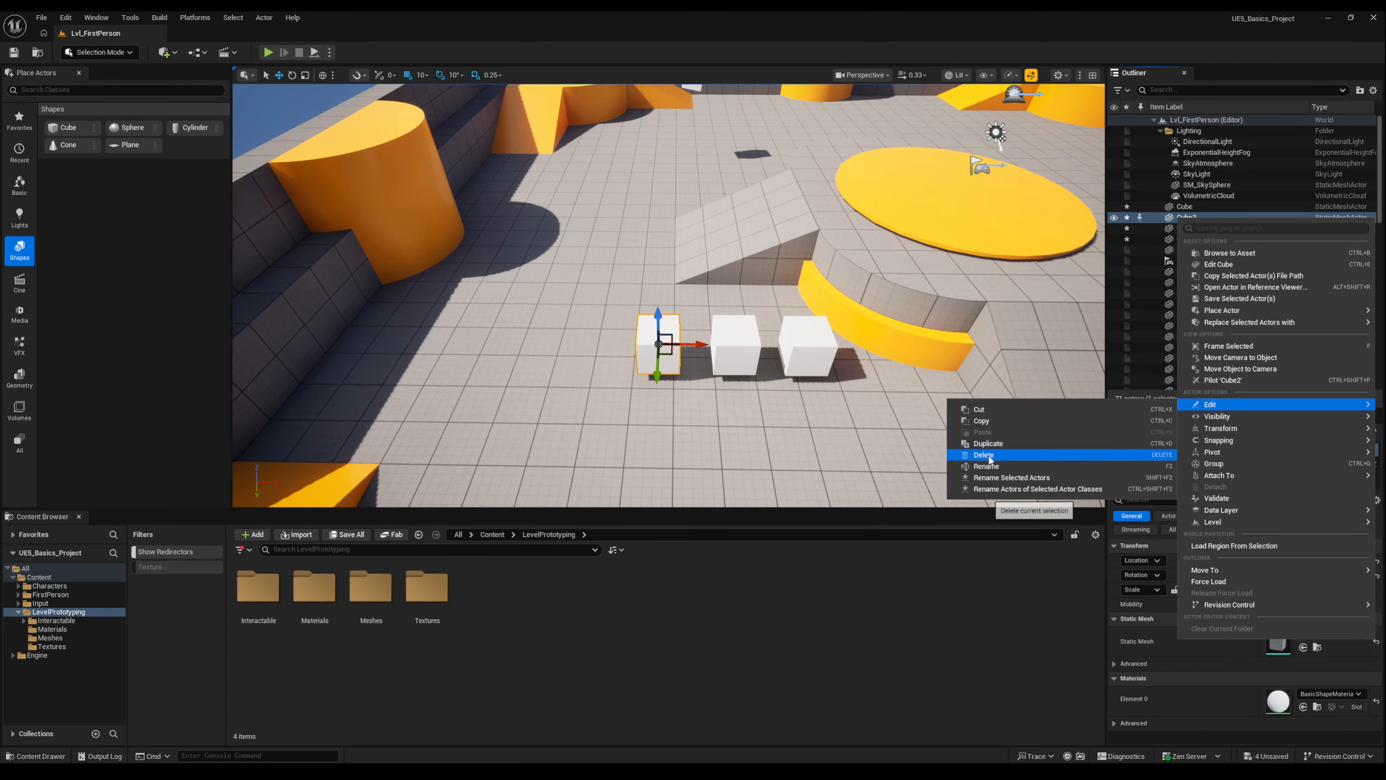
{"action": "left_click", "coordinate": [983, 455]}
Undo the deletion and selection of Cube2, and redo both actions.
{"action": "key", "text": "ctrl+z"}
{"action": "key", "text": "ctrl+z"}
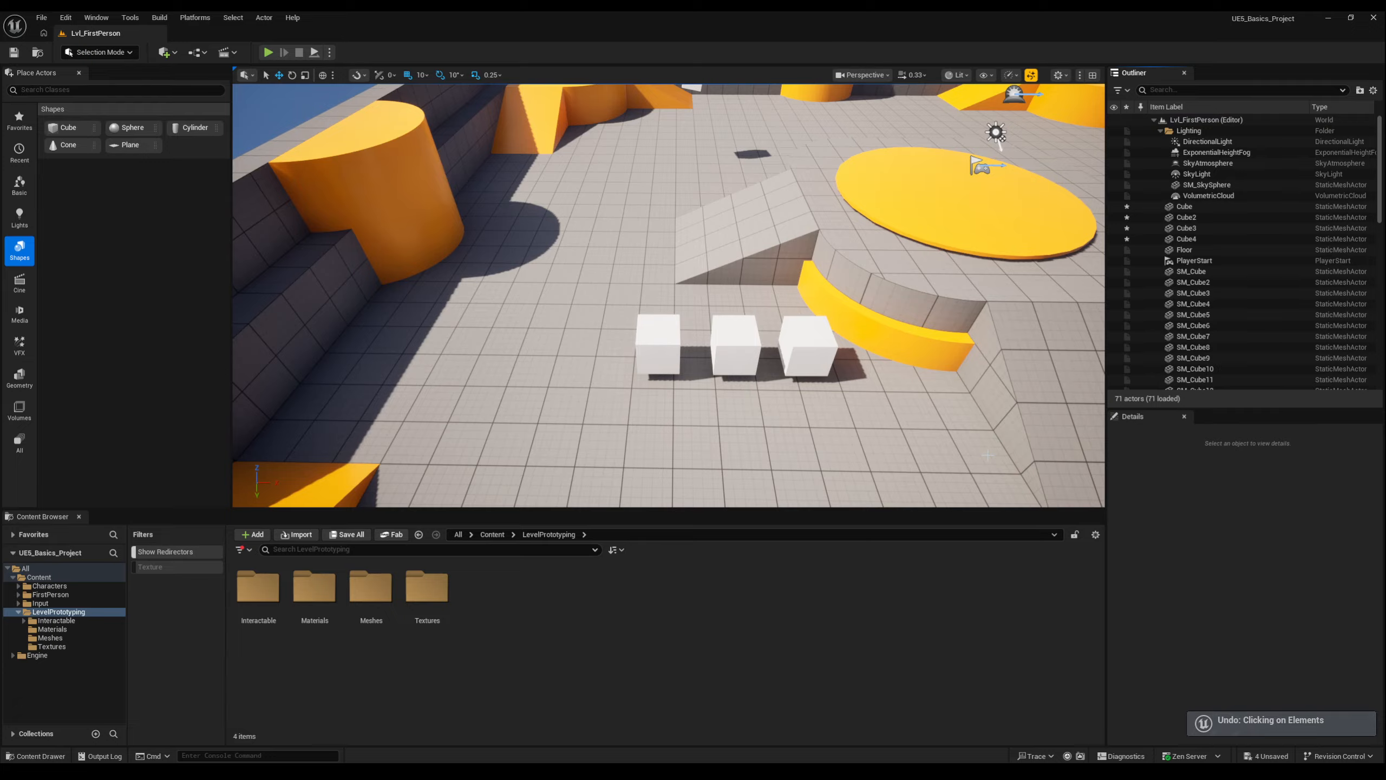
{"action": "key", "text": "ctrl+y"}
{"action": "key", "text": "ctrl+y"}
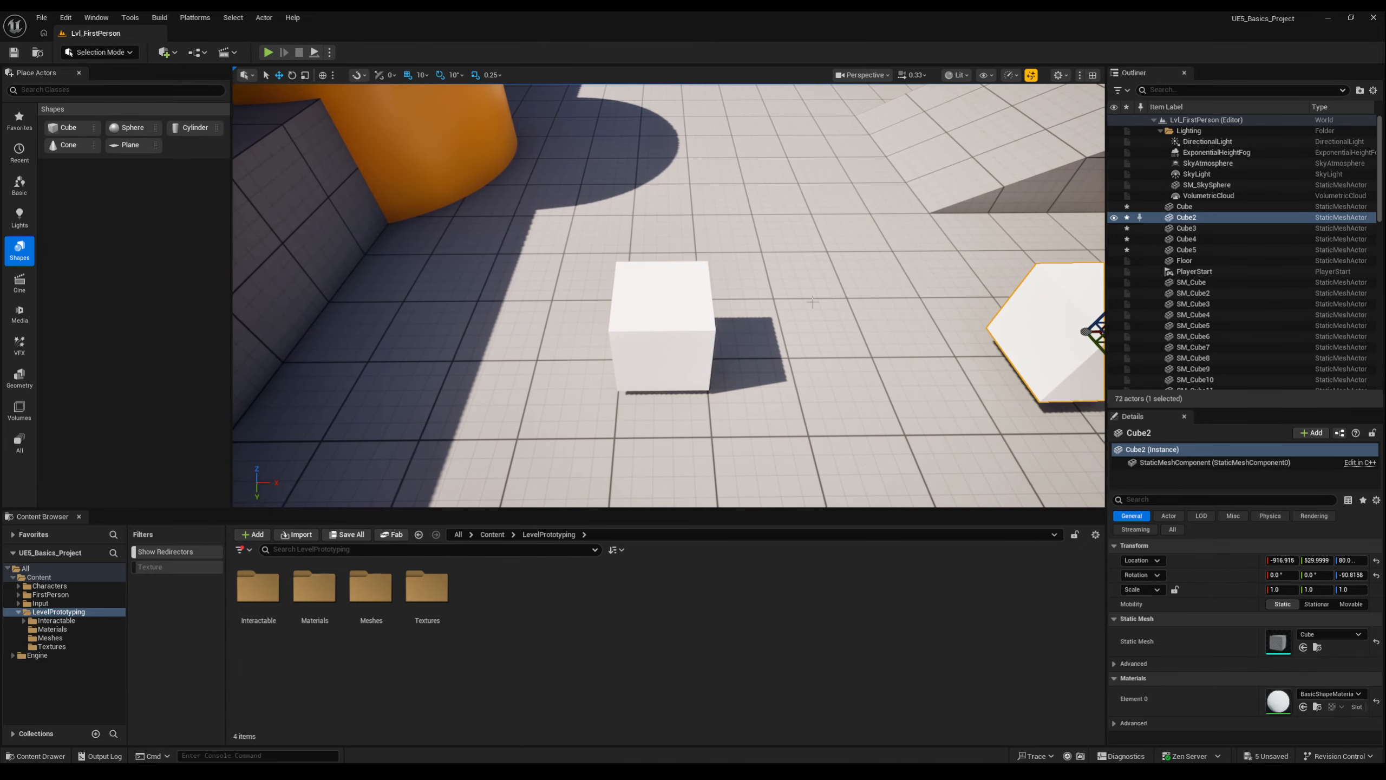
Select Cube5 and rotate it to 50° about the Z axis using world space coordinates.
{"action": "left_click", "coordinate": [648, 329]}
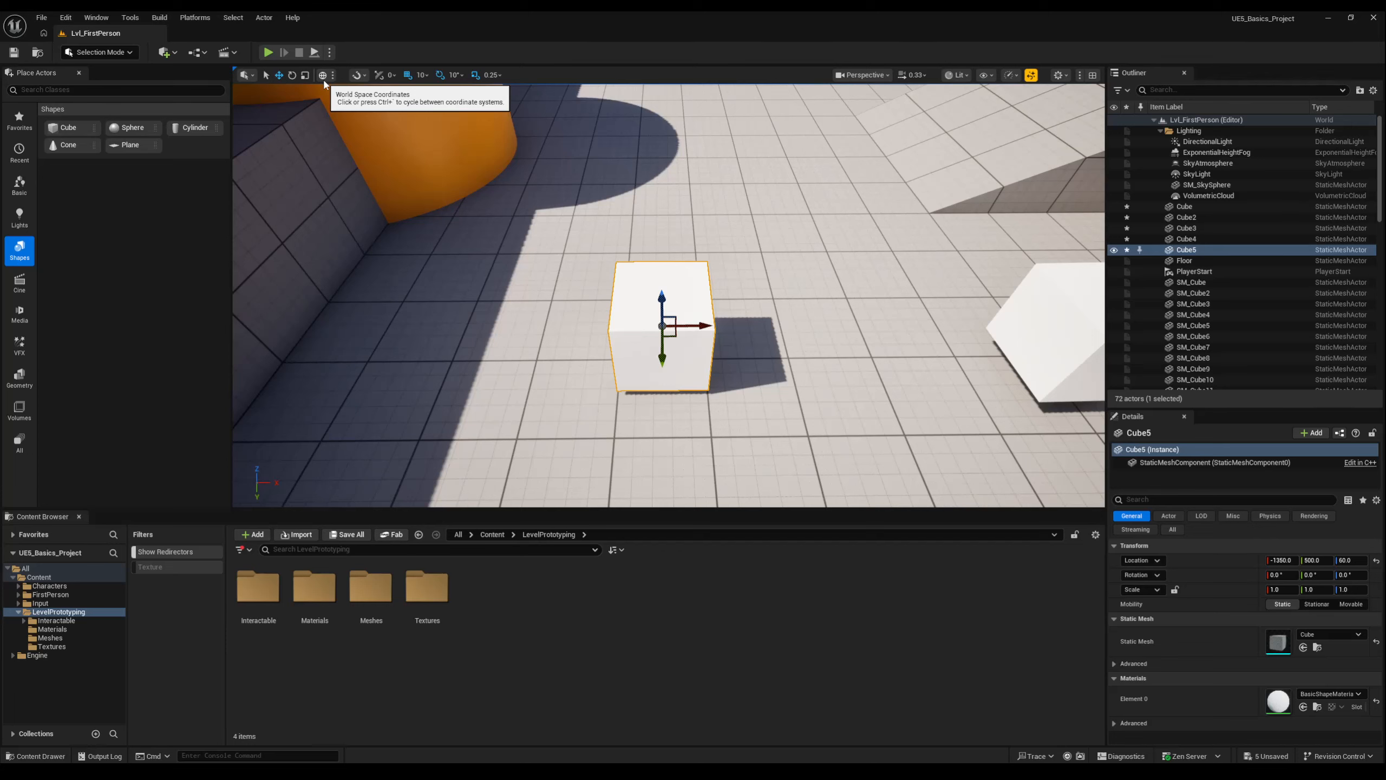
{"action": "left_click", "coordinate": [323, 78]}
{"action": "left_click", "coordinate": [322, 77]}
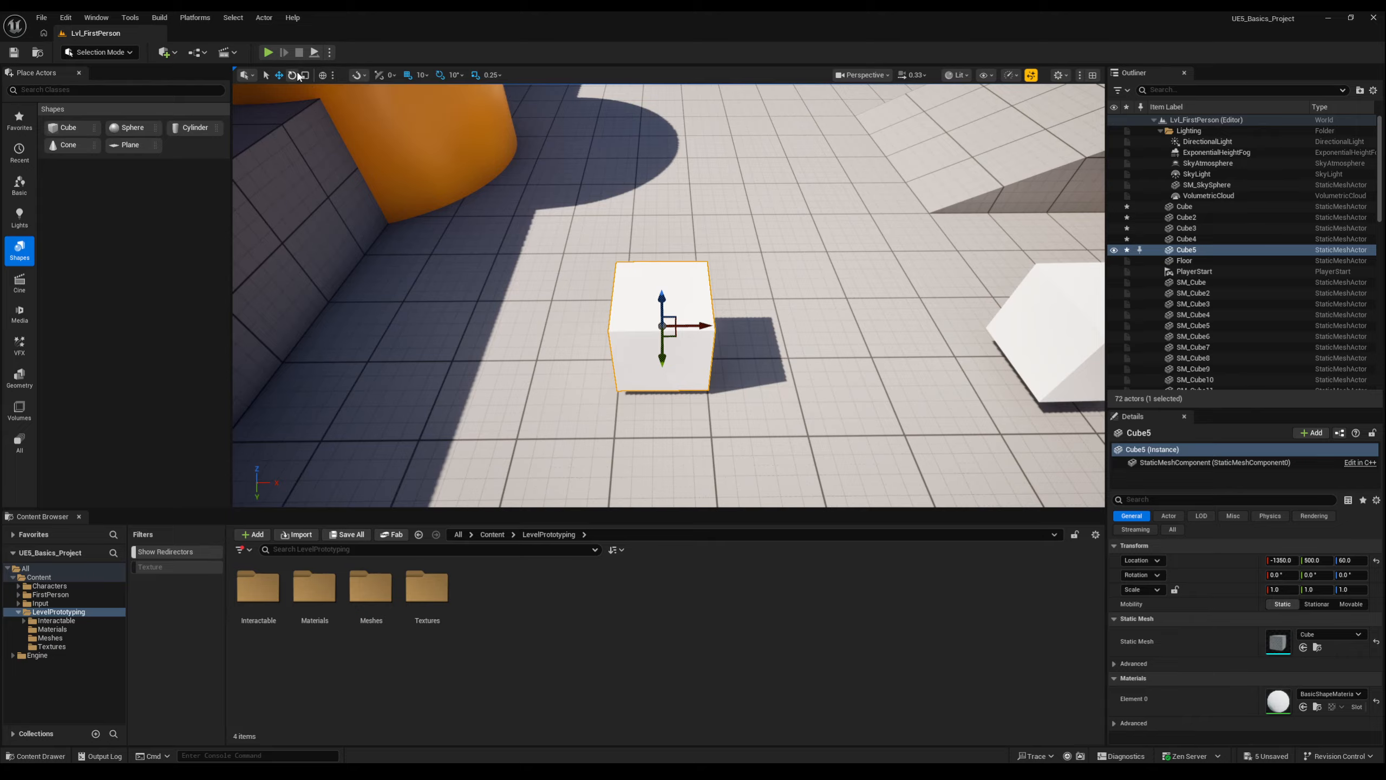
{"action": "left_click", "coordinate": [292, 75]}
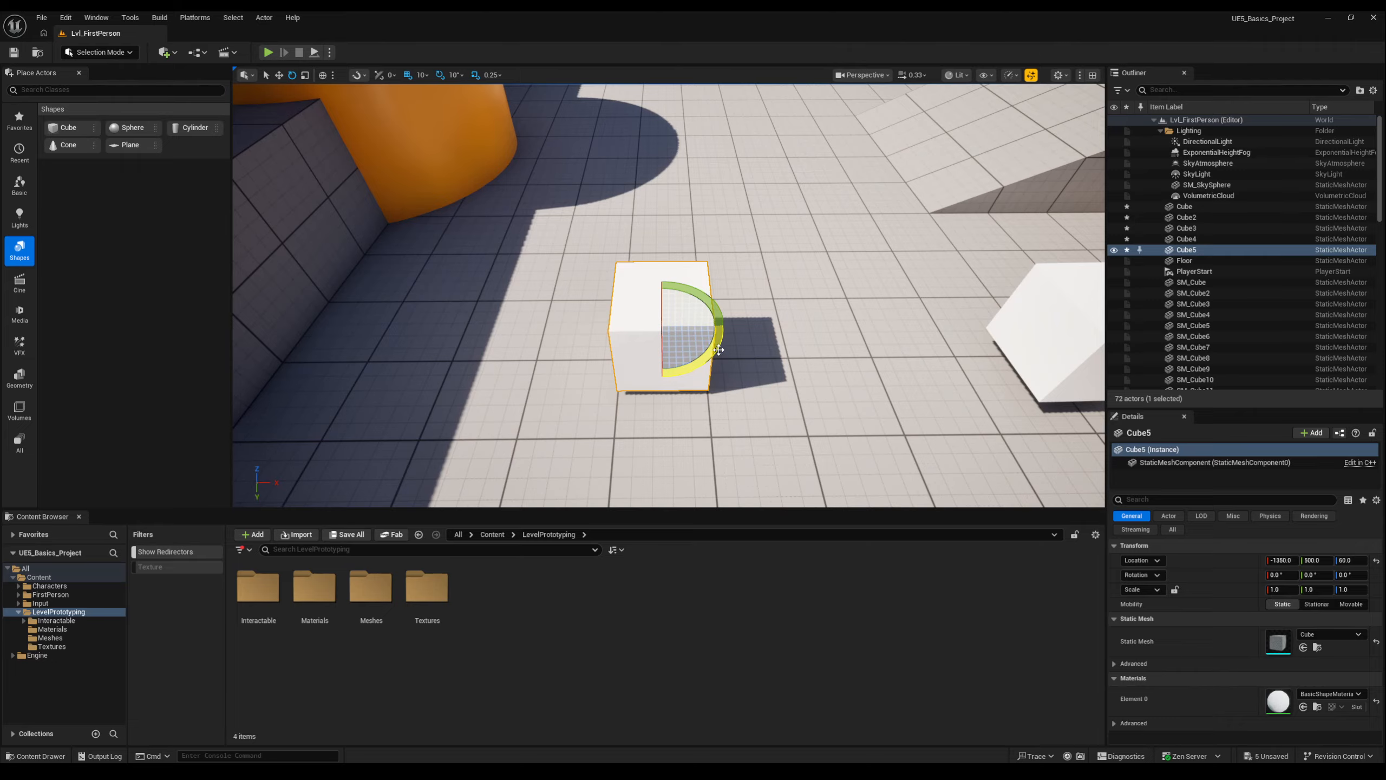
{"action": "mouse_move", "coordinate": [719, 350]}
{"action": "left_mouse_down"}
{"action": "mouse_move", "coordinate": [726, 341]}
{"action": "mouse_move", "coordinate": [720, 377]}
{"action": "left_mouse_up"}
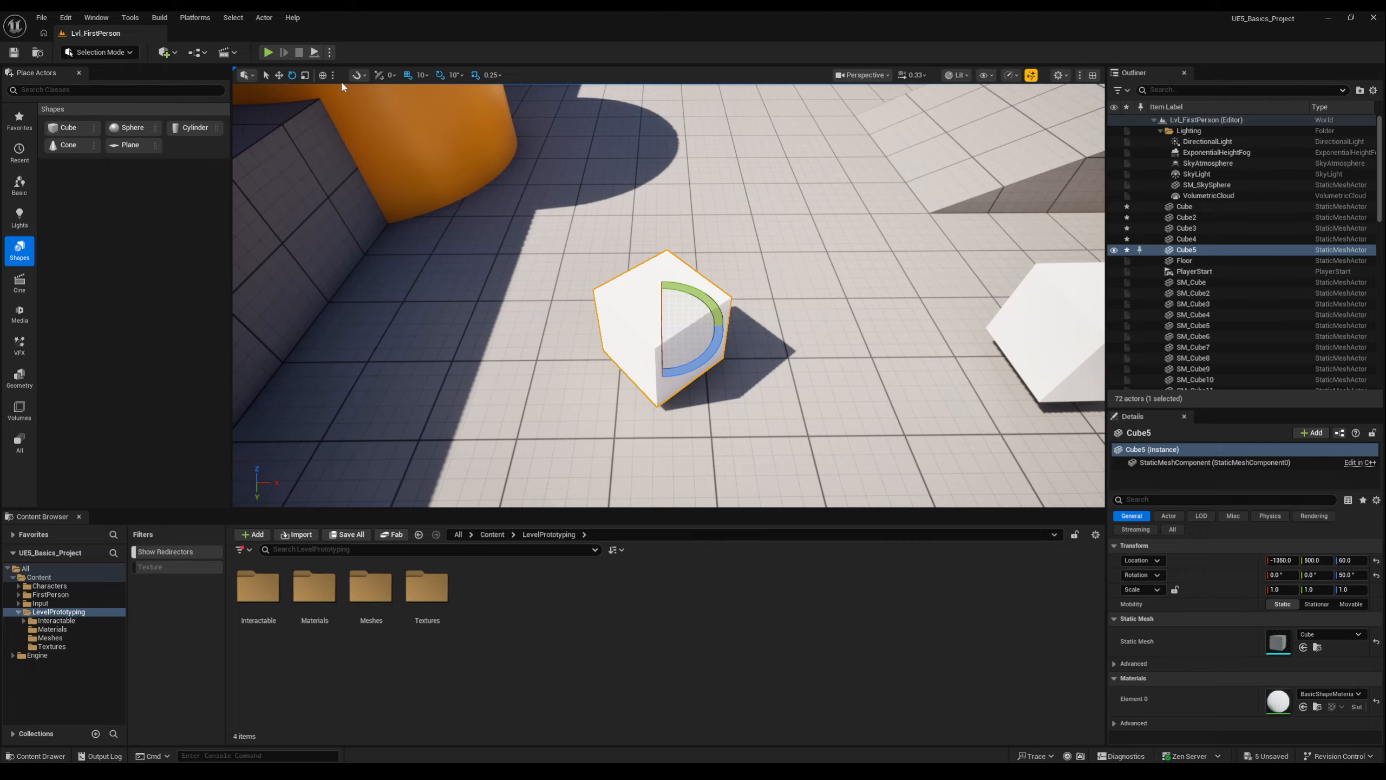
Switch the transform gizmo to local coordinates and rotate Cube5 to about 70° around Z.
{"action": "left_click", "coordinate": [279, 77]}
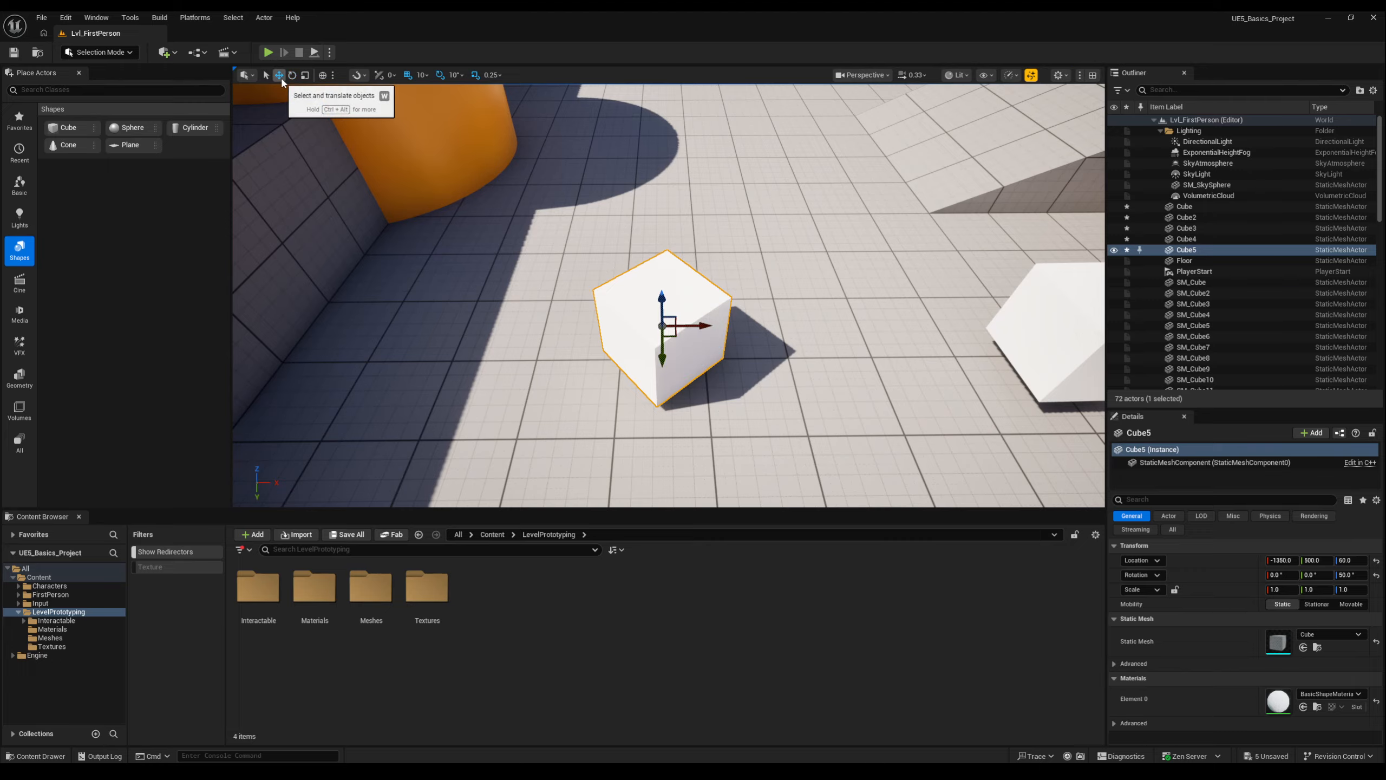
{"action": "left_click", "coordinate": [323, 76]}
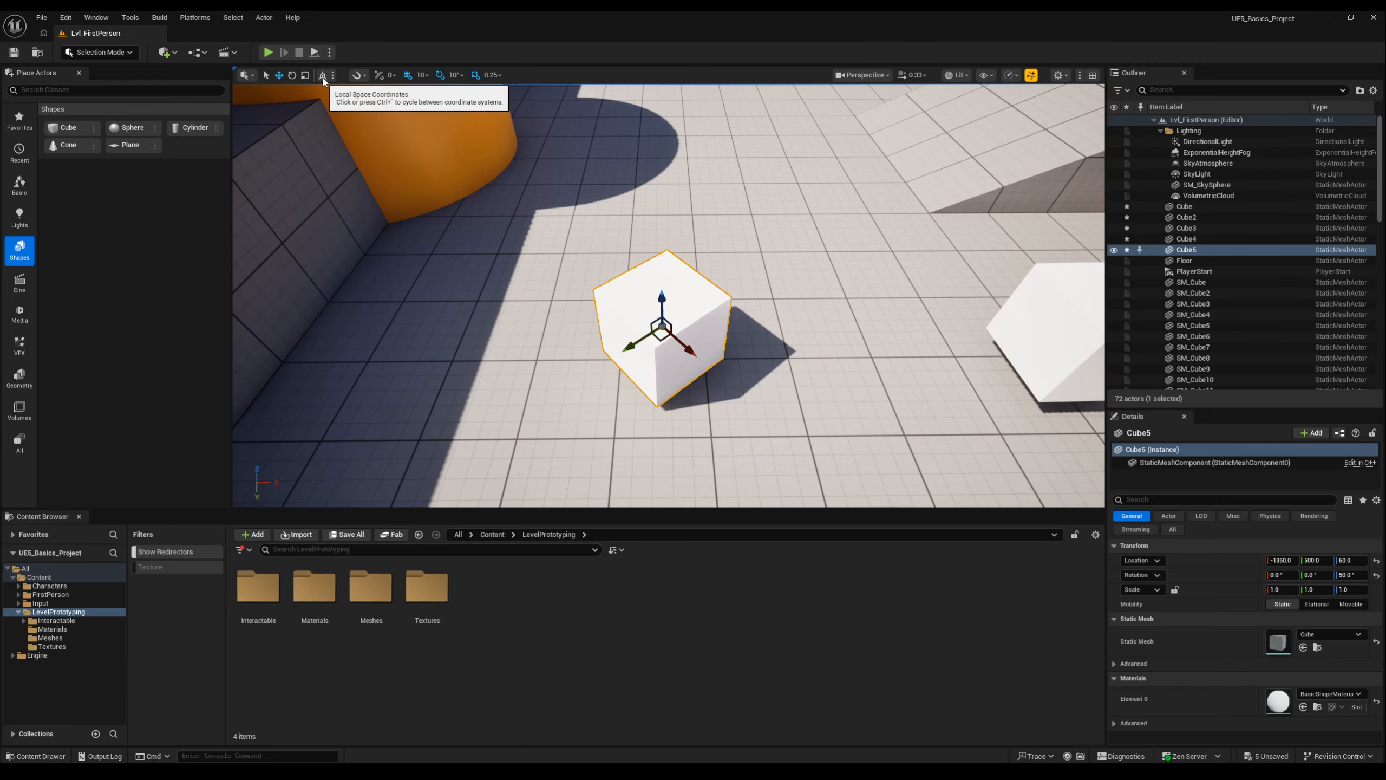
{"action": "left_click", "coordinate": [292, 76]}
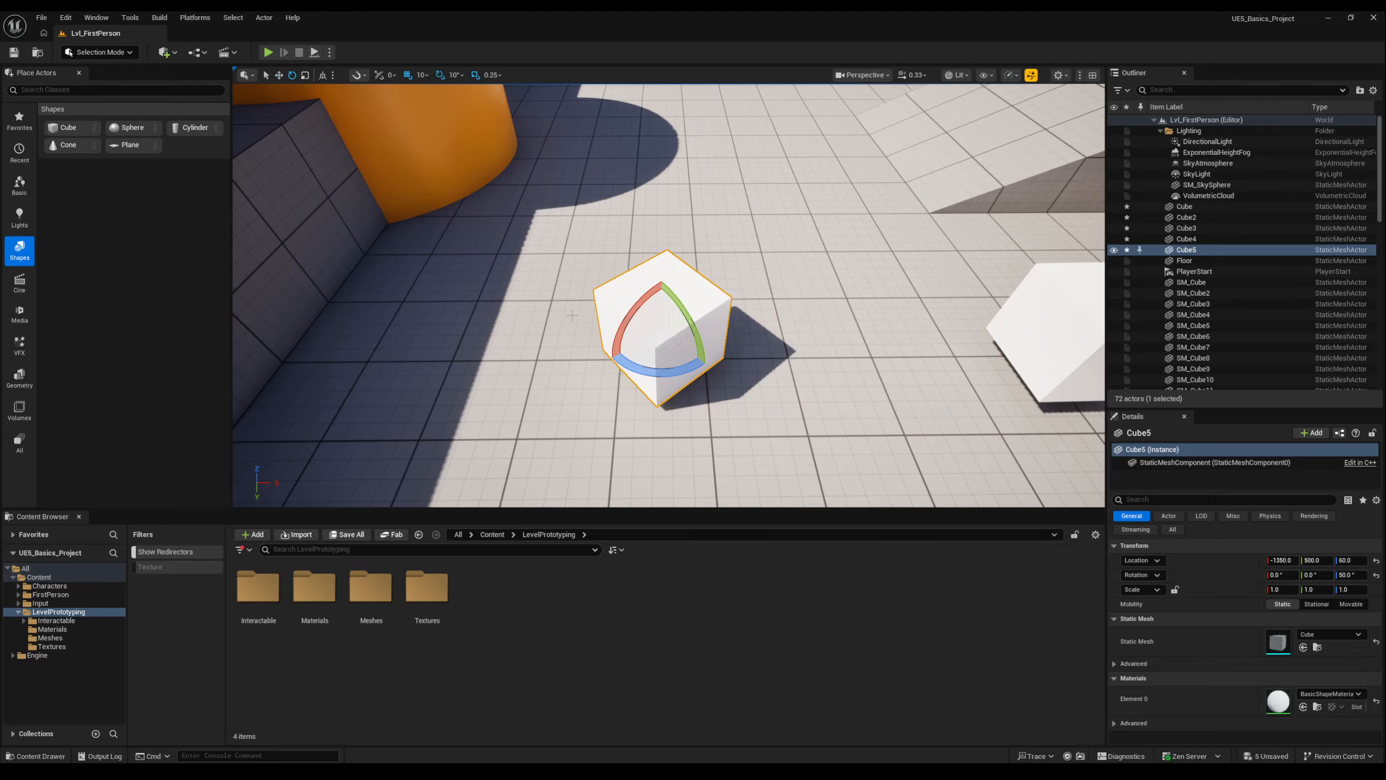
{"action": "left_click_drag", "start_coordinate": [660, 376], "coordinate": [709, 377]}
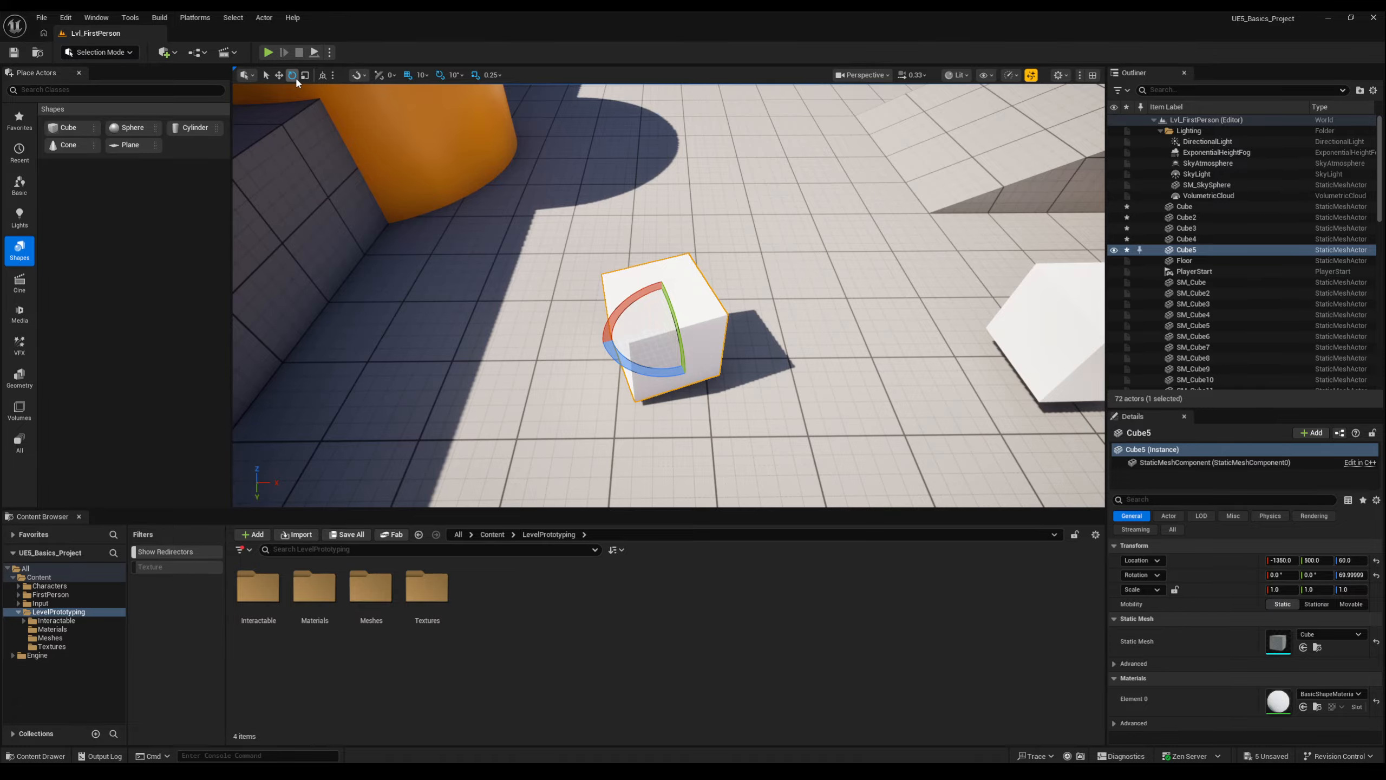
Activate the move gizmo on Cube5 and set its coordinate system back to world space.
{"action": "left_click", "coordinate": [279, 76]}
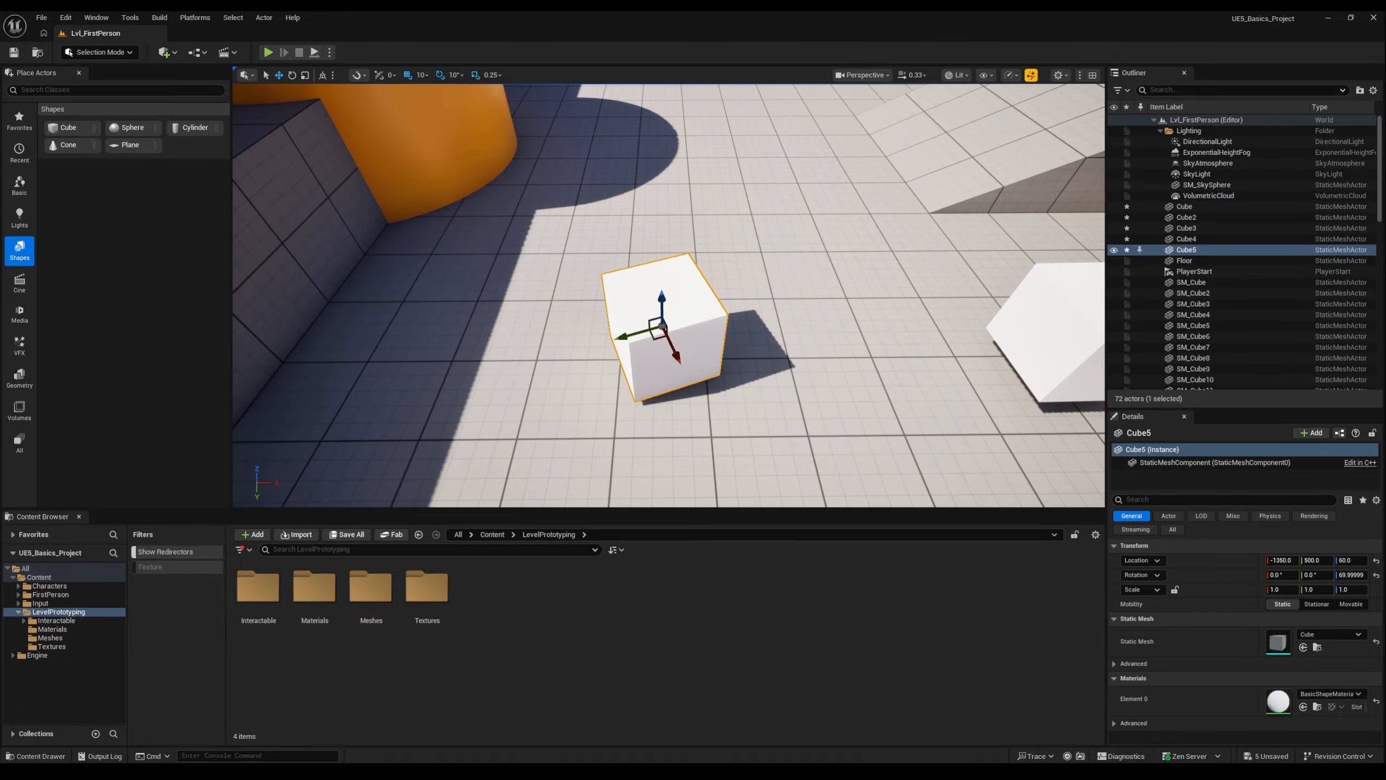
{"action": "key", "text": "ctrl+grave"}
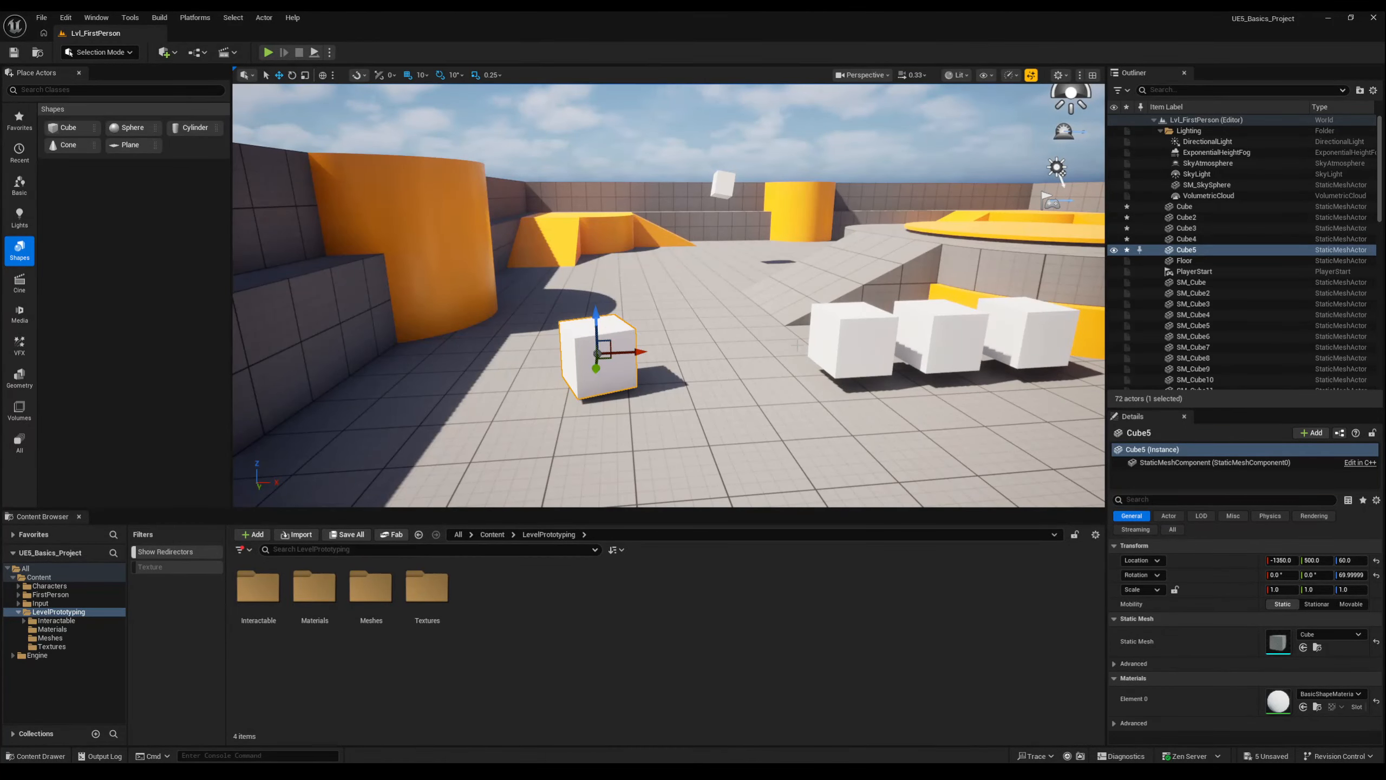